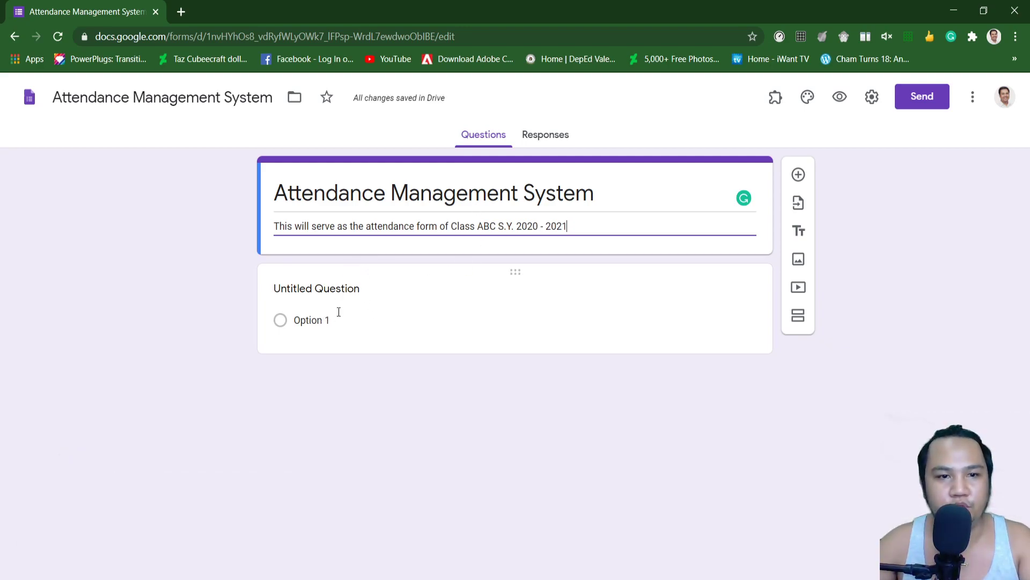
# Step: Make the untitled first question a Multiple choice grid titled 'Class ABC Attendance'
pyautogui.click(357, 285)
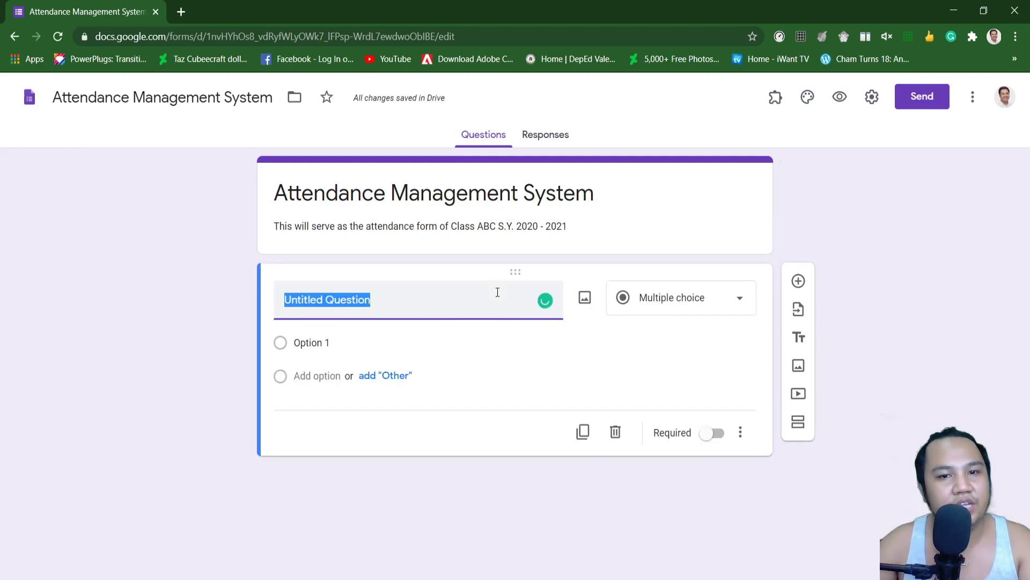
pyautogui.click(678, 301)
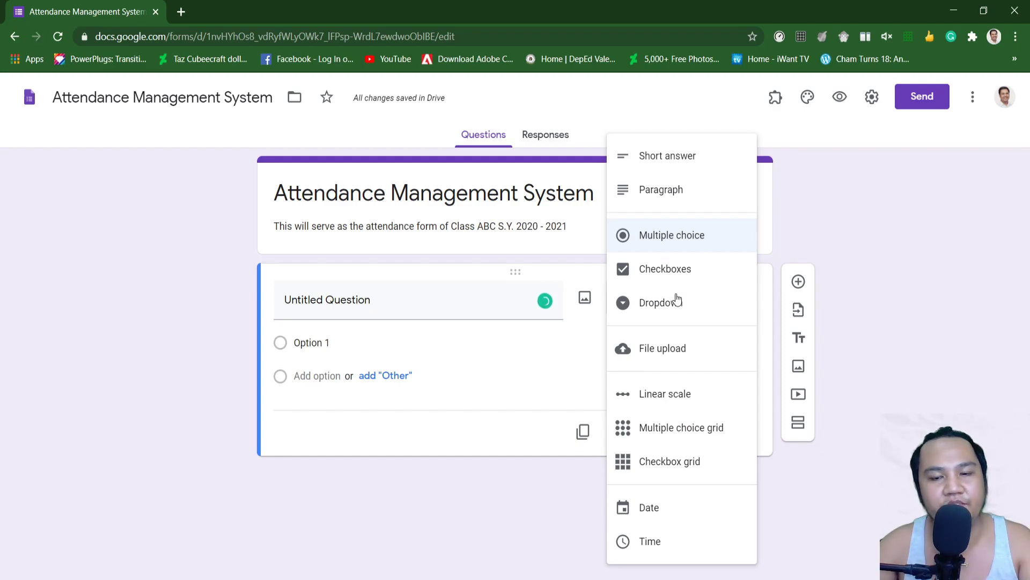
pyautogui.click(663, 439)
pyautogui.click(392, 310)
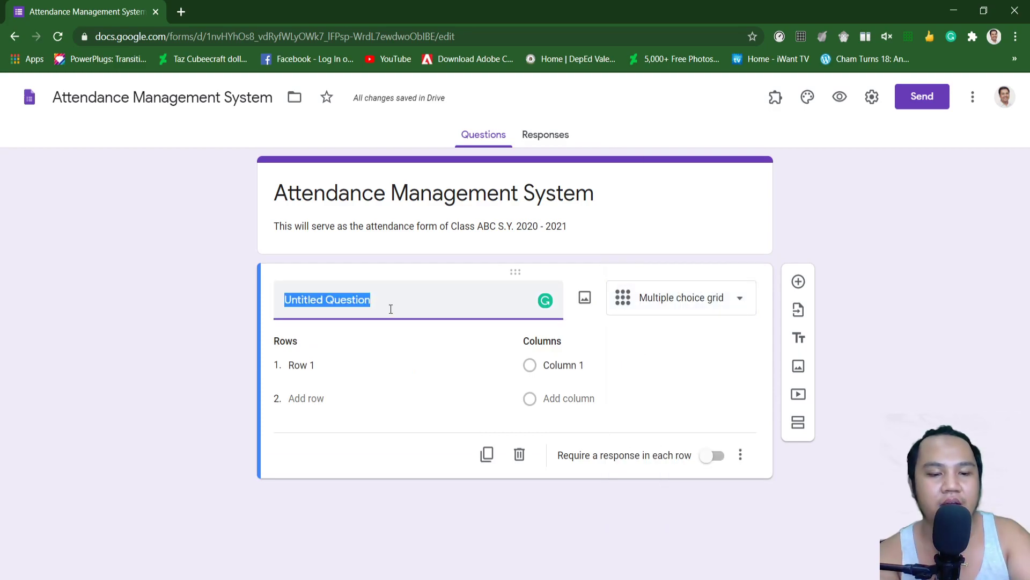
pyautogui.write('Class ')
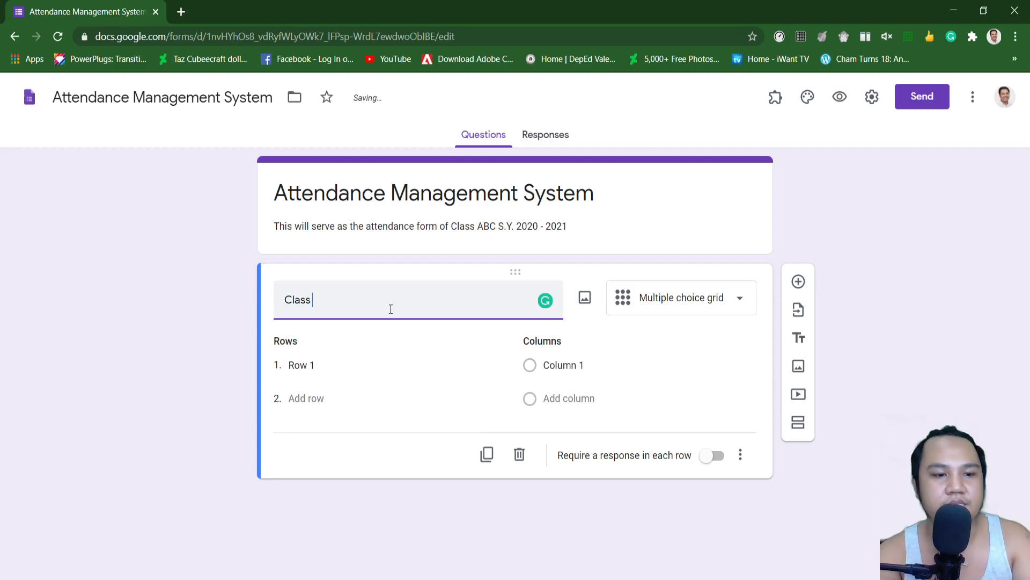
pyautogui.write('ABC Attendance')
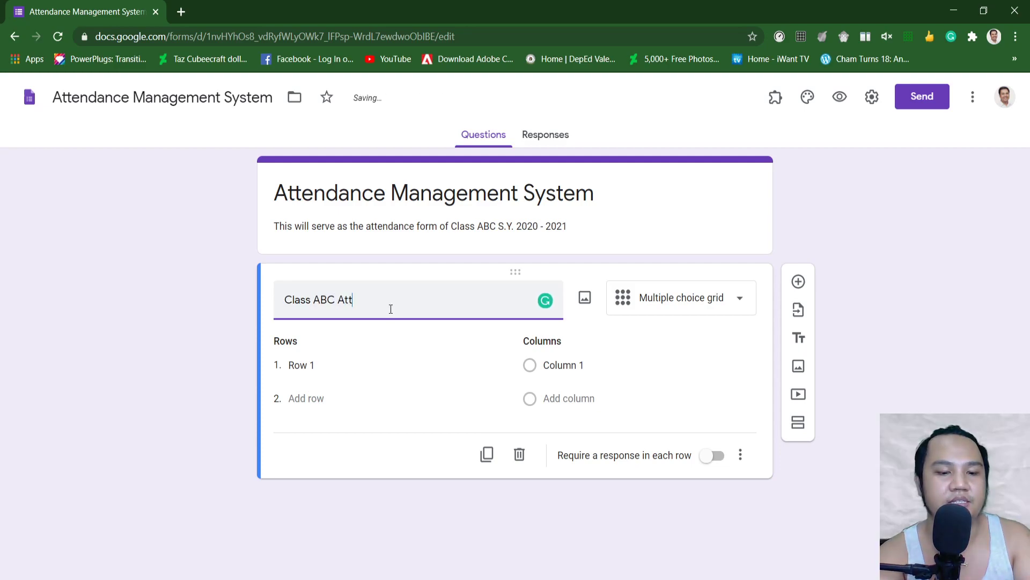
pyautogui.click(341, 365)
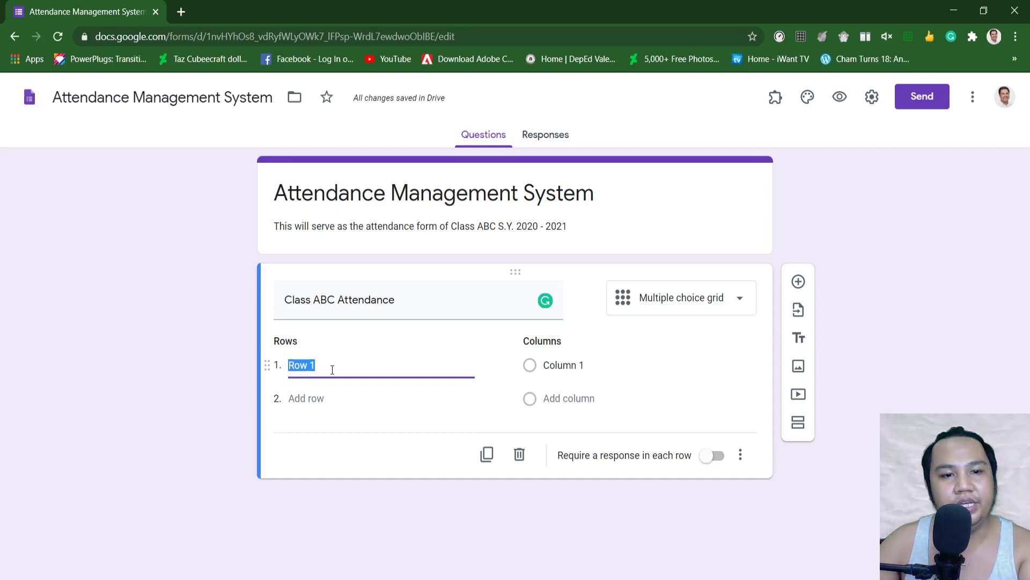
# Step: Append '(Boys)' to the grid question's title
pyautogui.click(422, 297)
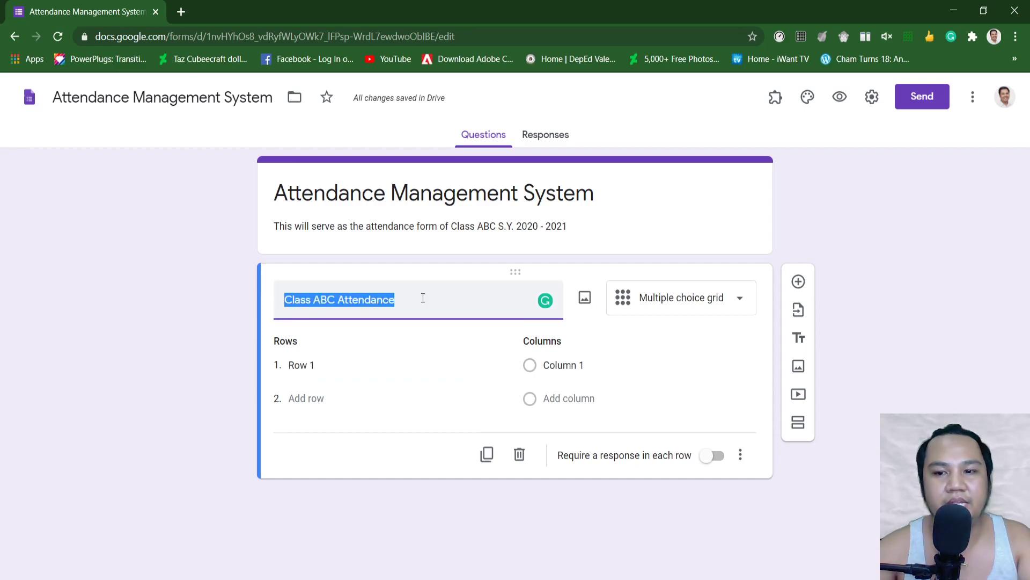
pyautogui.click(400, 298)
pyautogui.write('(')
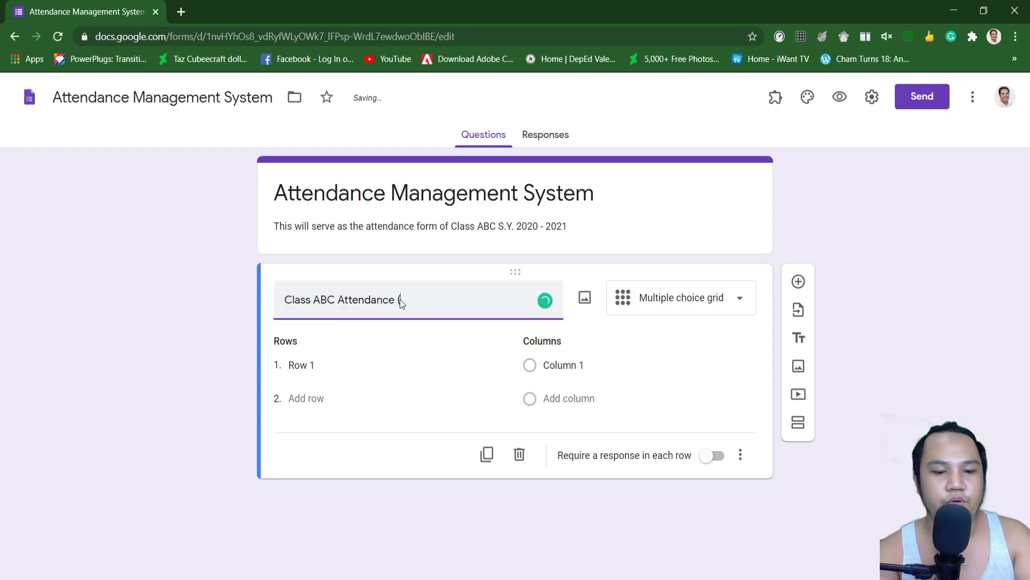
pyautogui.write('Boys')
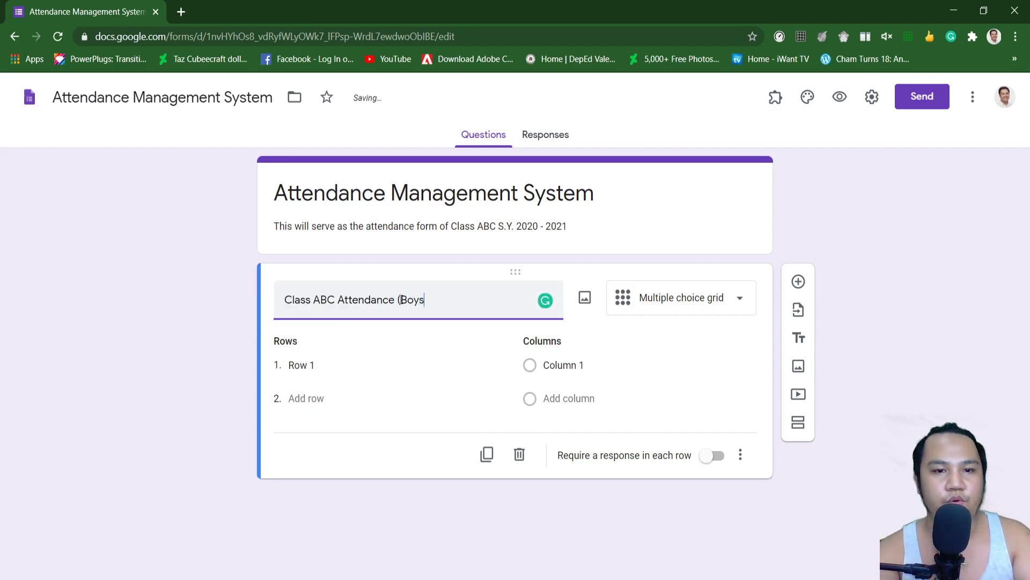
pyautogui.write(')')
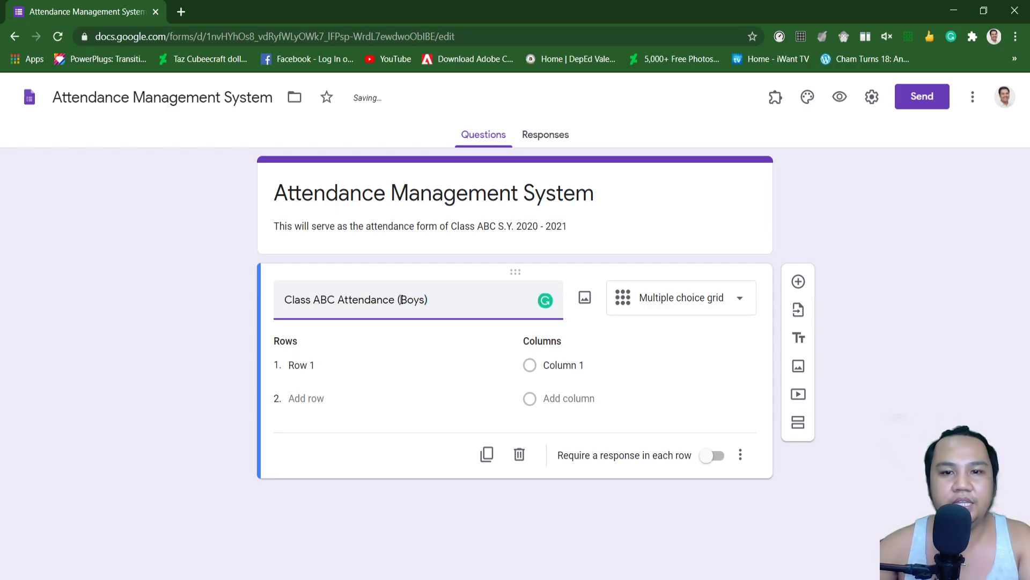
pyautogui.click(475, 470)
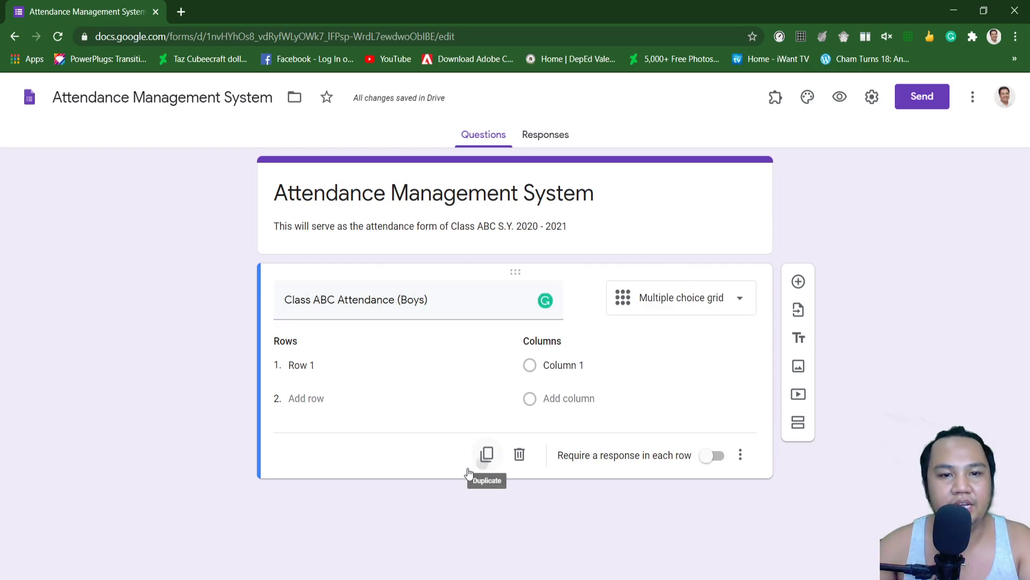
# Step: Duplicate the Boys question and retitle the copy 'Class ABC Attendance (Girls)'
pyautogui.click(477, 470)
pyautogui.click(418, 366)
pyautogui.press('BackSpace')
pyautogui.press('BackSpace')
pyautogui.press('BackSpace')
pyautogui.press('BackSpace')
pyautogui.write('Girls')
pyautogui.click(227, 347)
pyautogui.scroll(2, 227, 347)
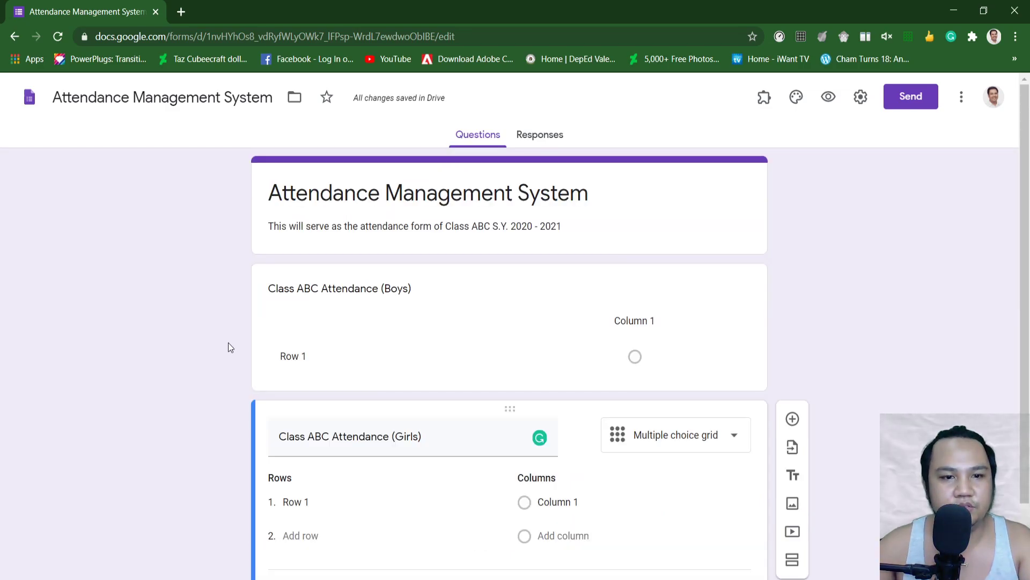
pyautogui.click(315, 308)
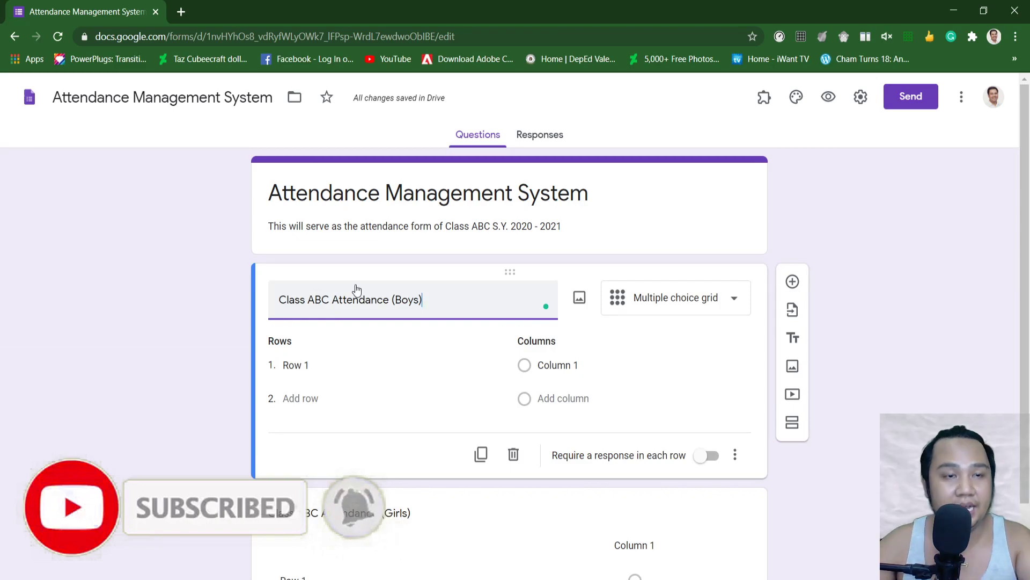
# Step: Enter the five boys' names as the Boys grid's row labels
pyautogui.click(327, 367)
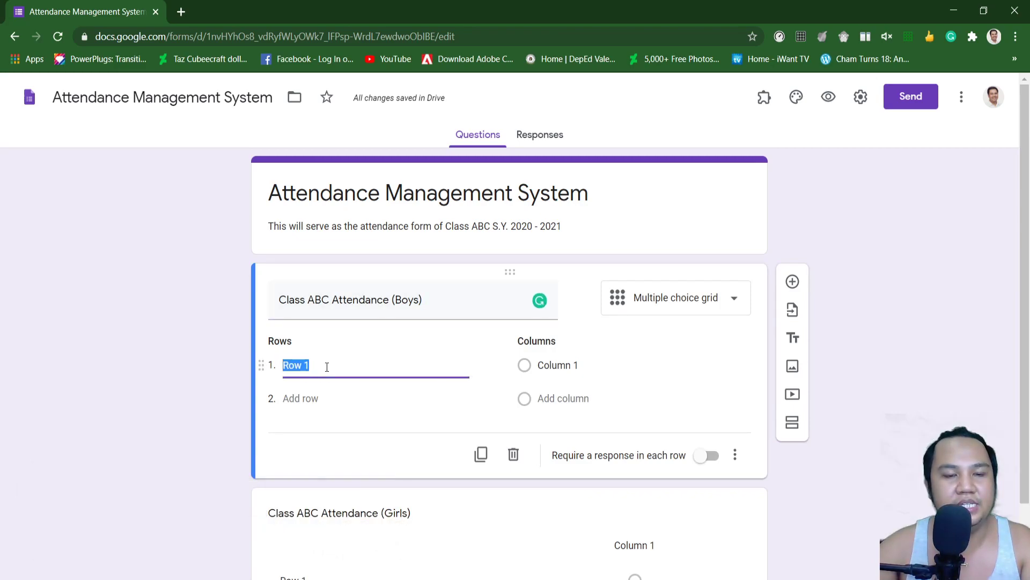
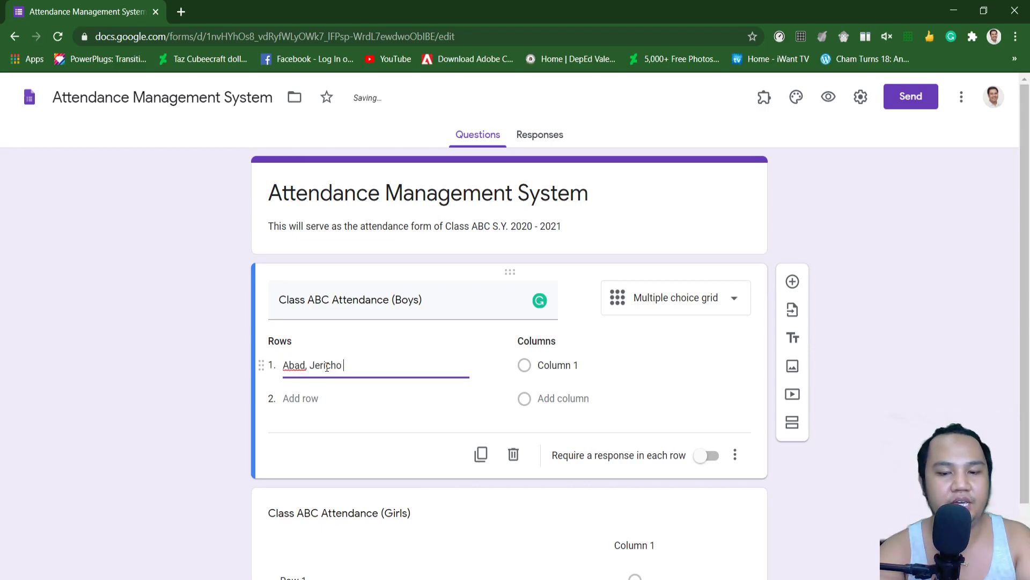
pyautogui.click(297, 400)
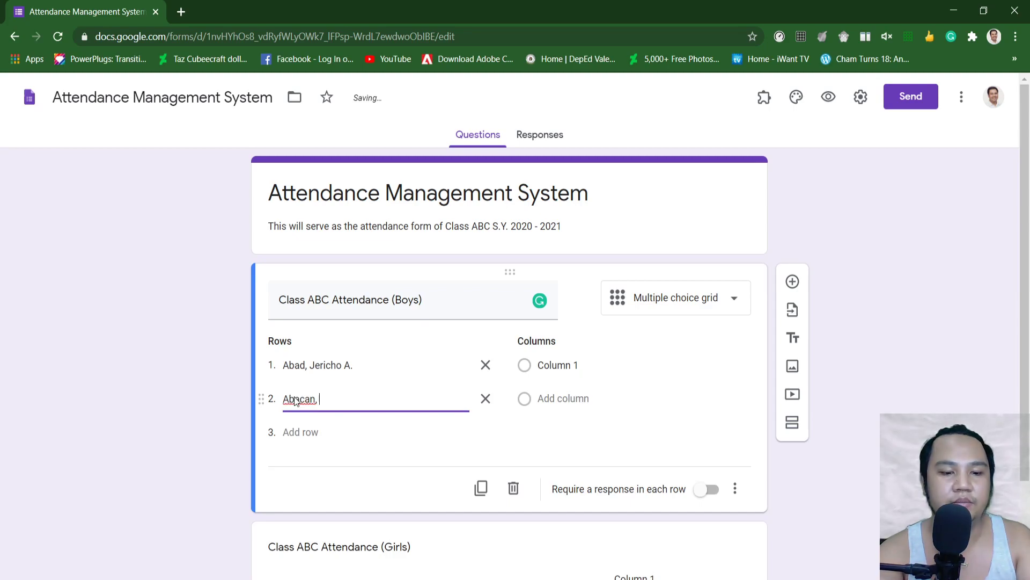
pyautogui.press('Return')
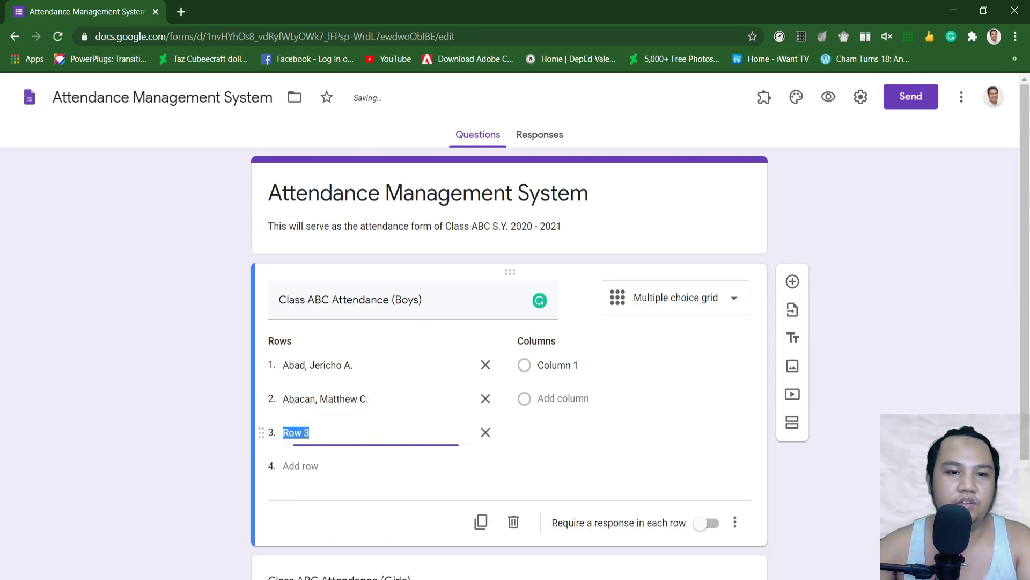
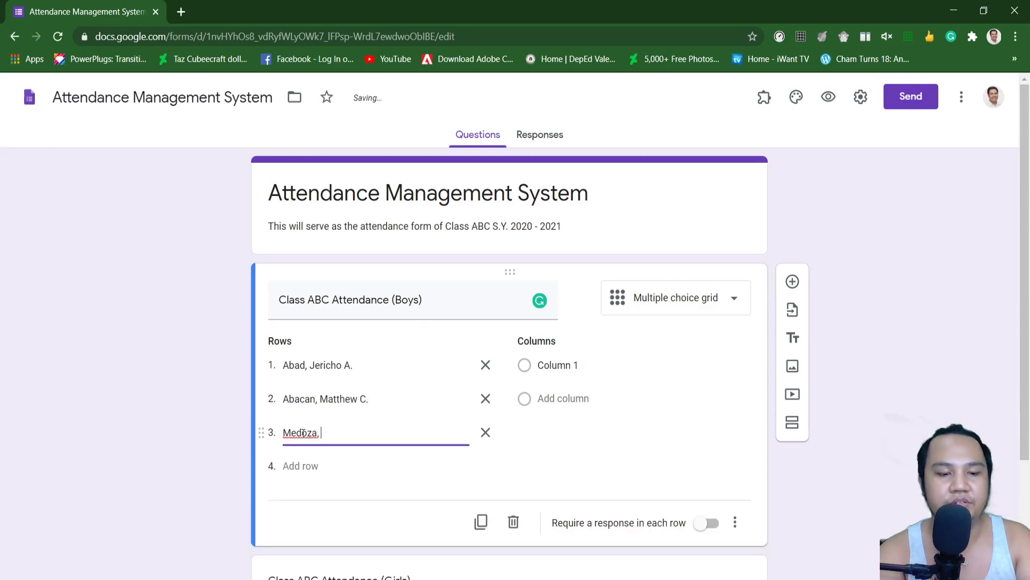
pyautogui.click(303, 466)
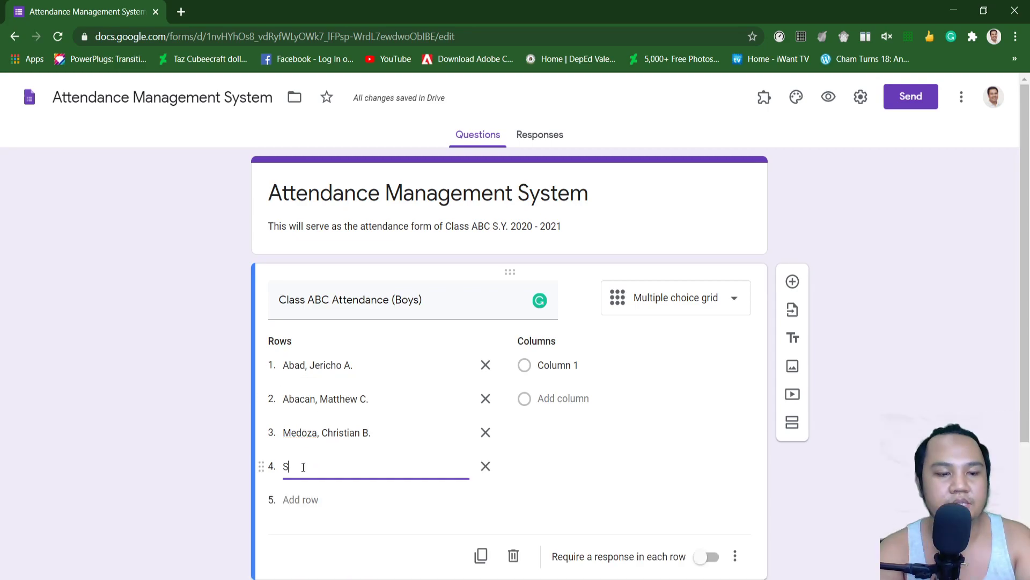
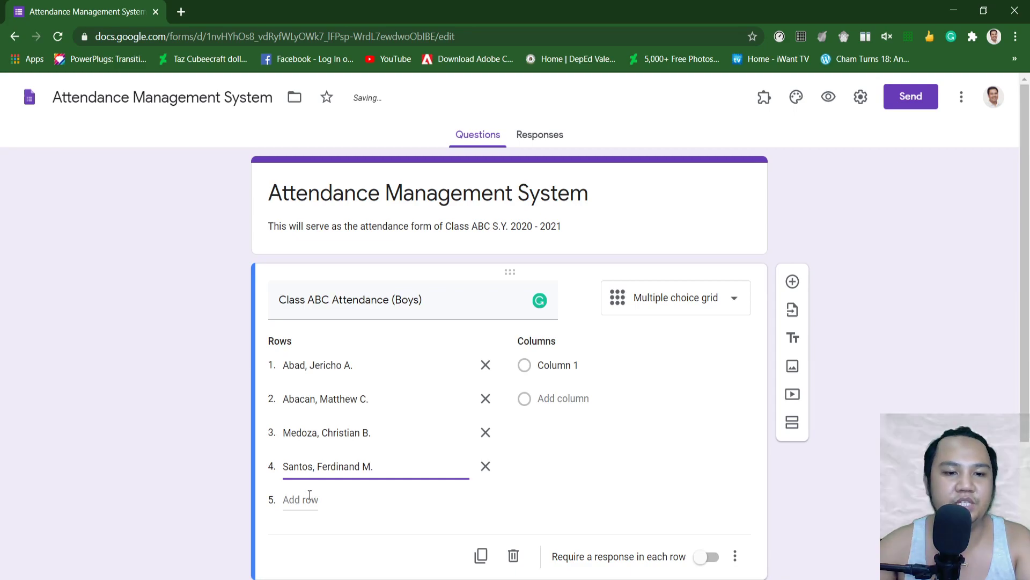
pyautogui.click(309, 498)
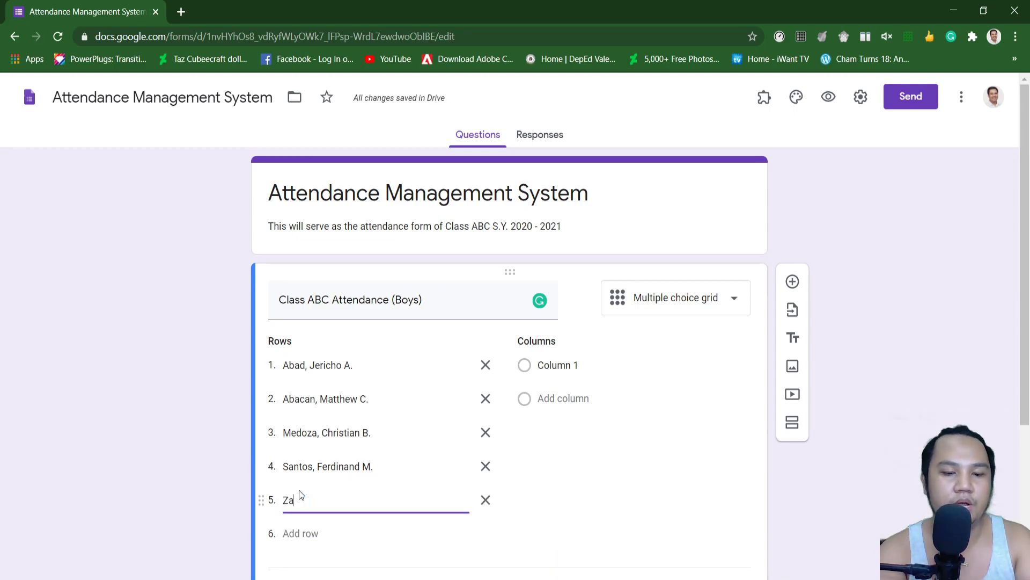
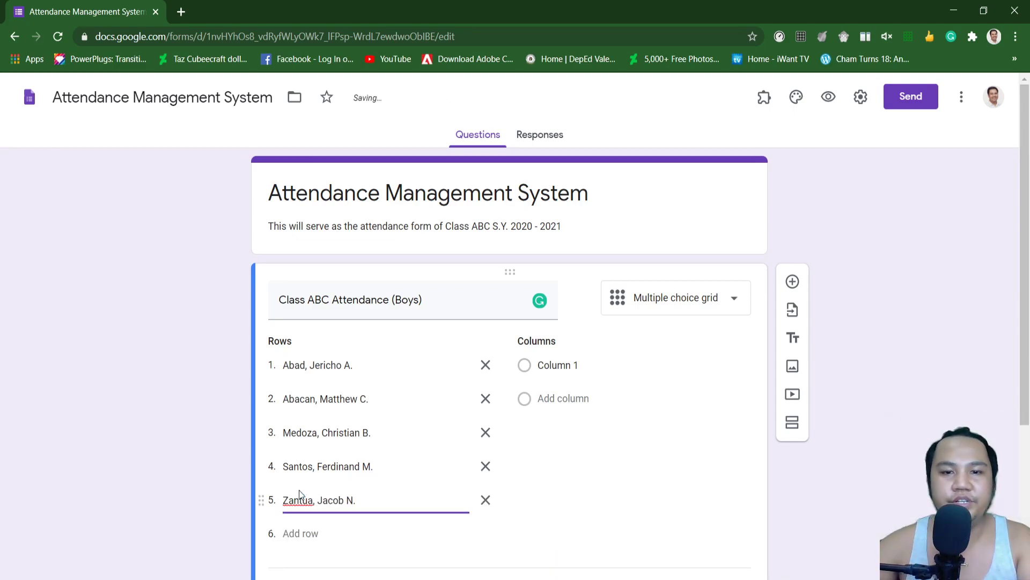
# Step: Set the grid columns to Present, Absent, Late and Excuse
pyautogui.click(590, 372)
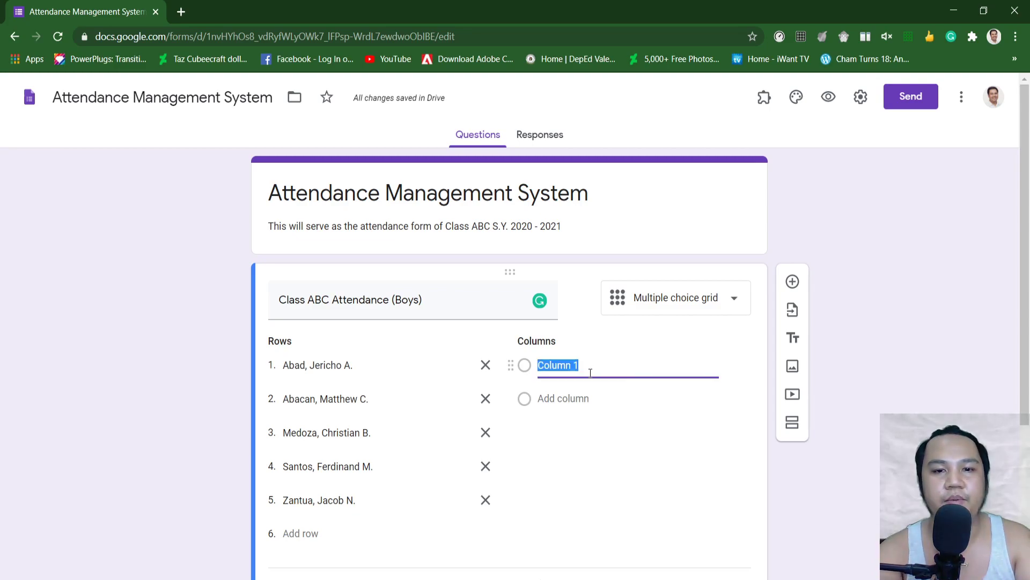
pyautogui.write('Present')
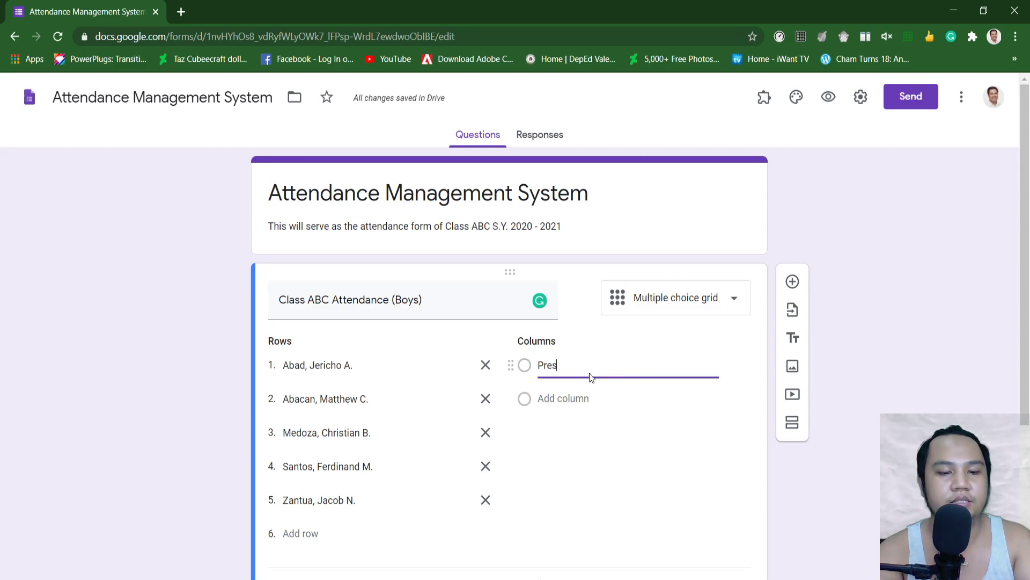
pyautogui.click(558, 398)
pyautogui.write('Absent')
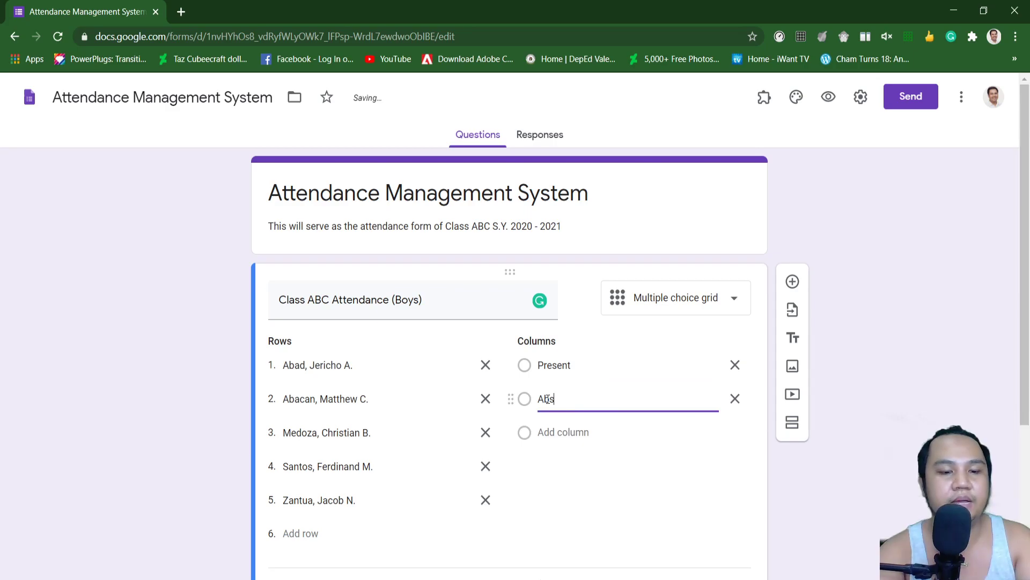
pyautogui.click(546, 429)
pyautogui.write('Late')
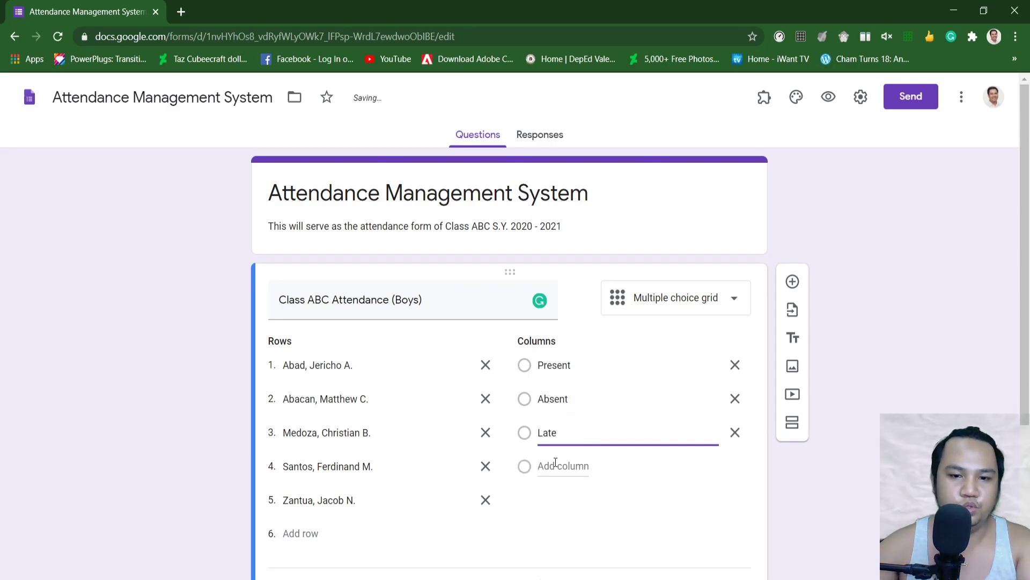
pyautogui.click(556, 464)
pyautogui.write('Excuse')
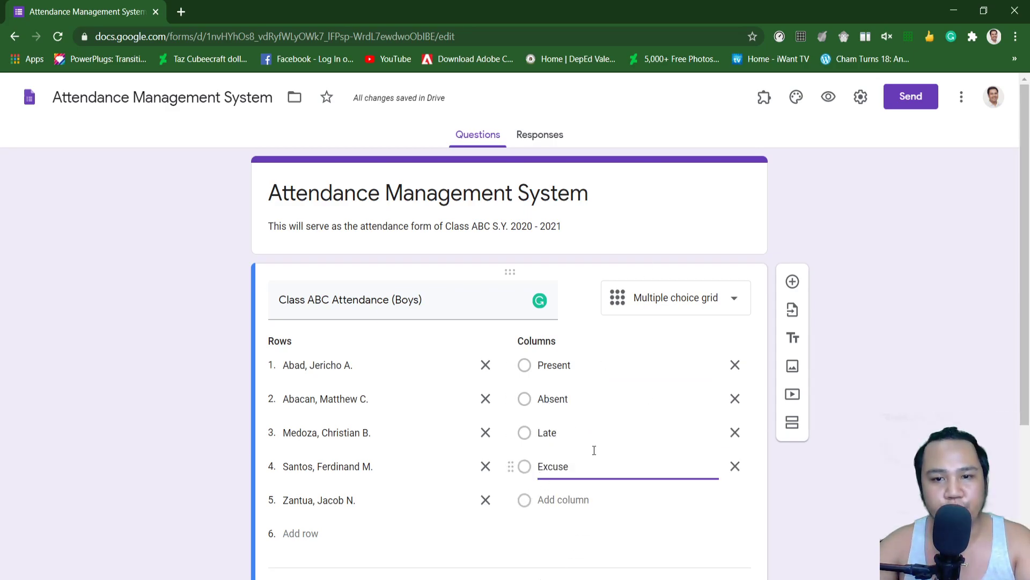
pyautogui.scroll(-4, 745, 432)
# Step: Delete the earlier Girls attendance question
pyautogui.click(740, 432)
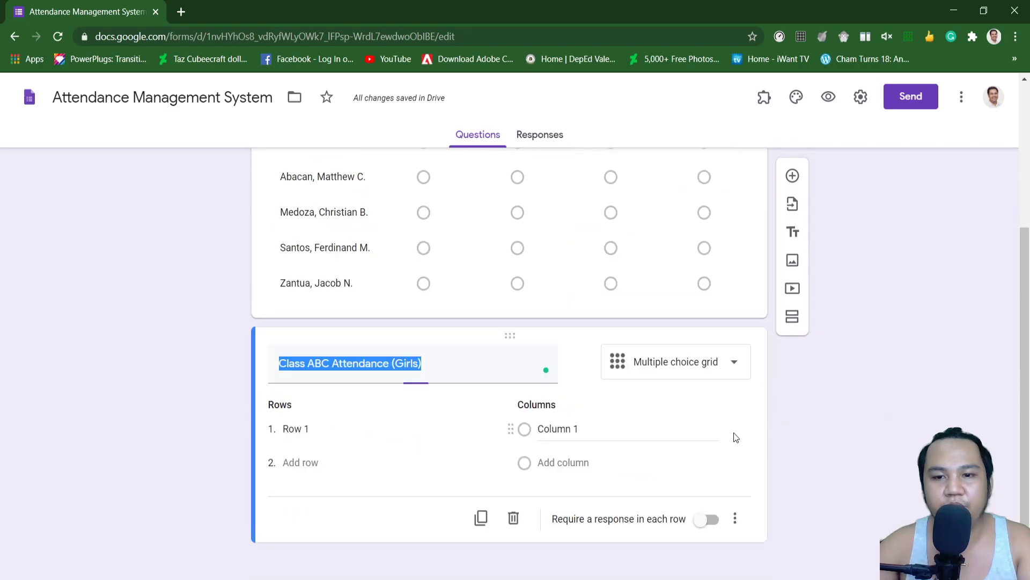
pyautogui.click(514, 519)
pyautogui.scroll(2, 691, 413)
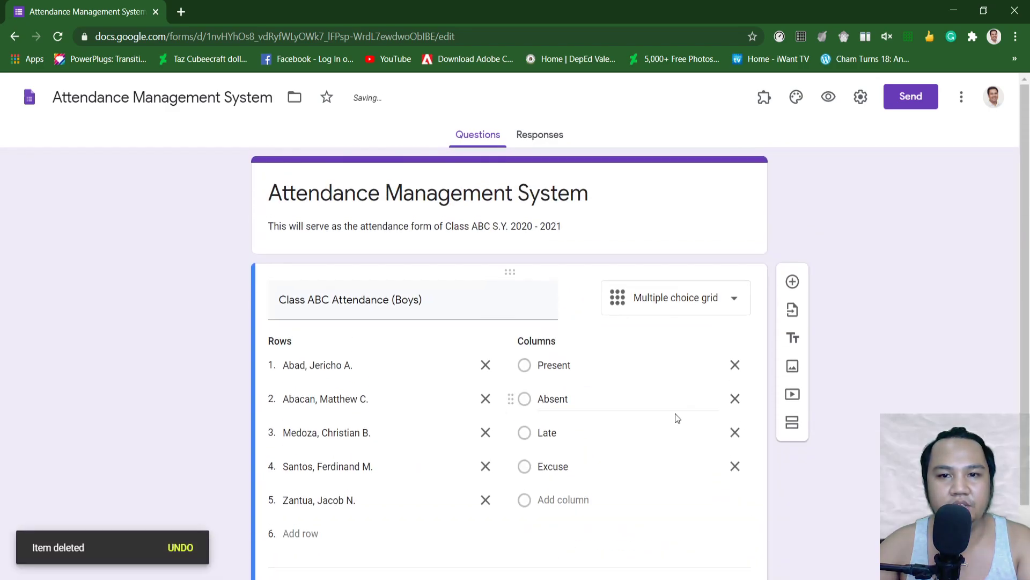
pyautogui.scroll(-2, 610, 426)
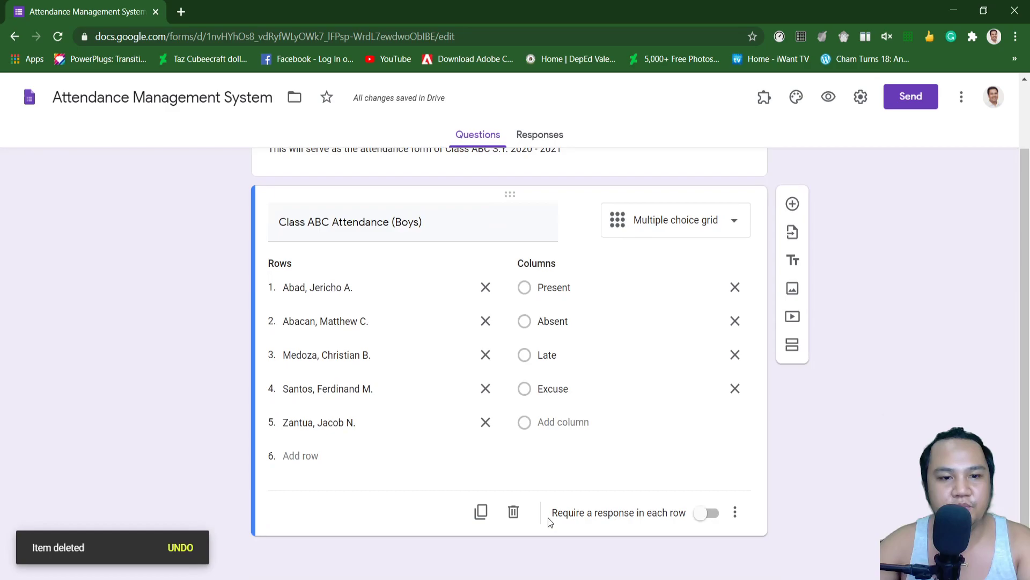
# Step: Duplicate the Boys grid and retitle the copy 'Class ABC Attendance (Girls)'
pyautogui.click(481, 511)
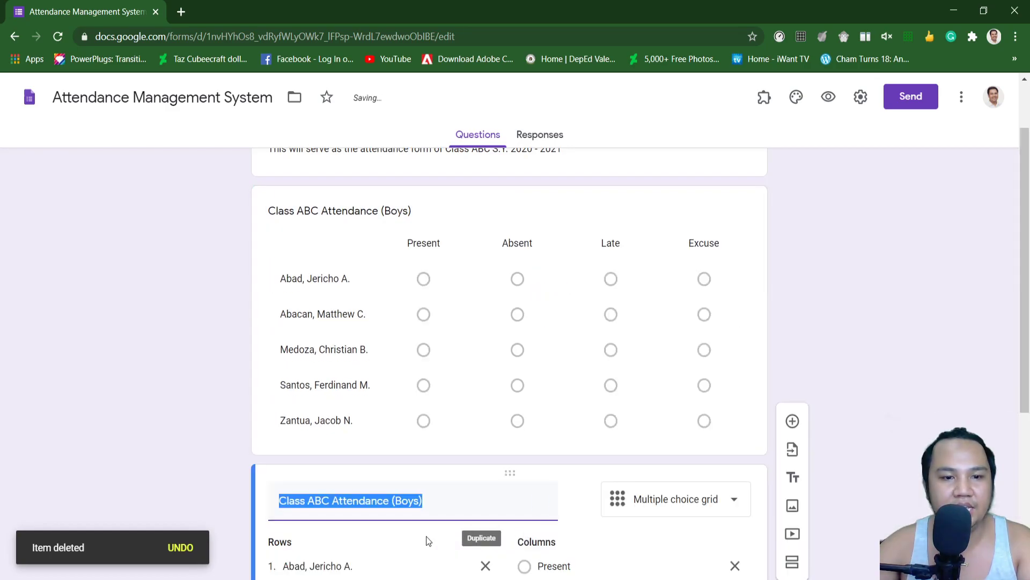
pyautogui.click(418, 363)
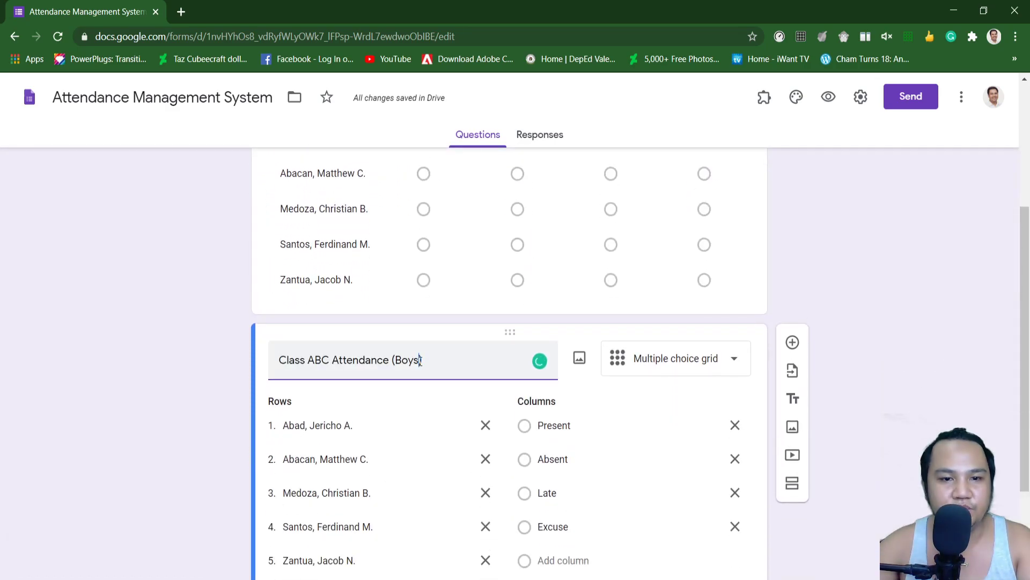
pyautogui.press('BackSpace')
pyautogui.press('BackSpace')
pyautogui.press('BackSpace')
pyautogui.press('BackSpace')
pyautogui.write('Girls')
# Step: Replace the copy's five row labels with the girls' names
pyautogui.click(368, 426)
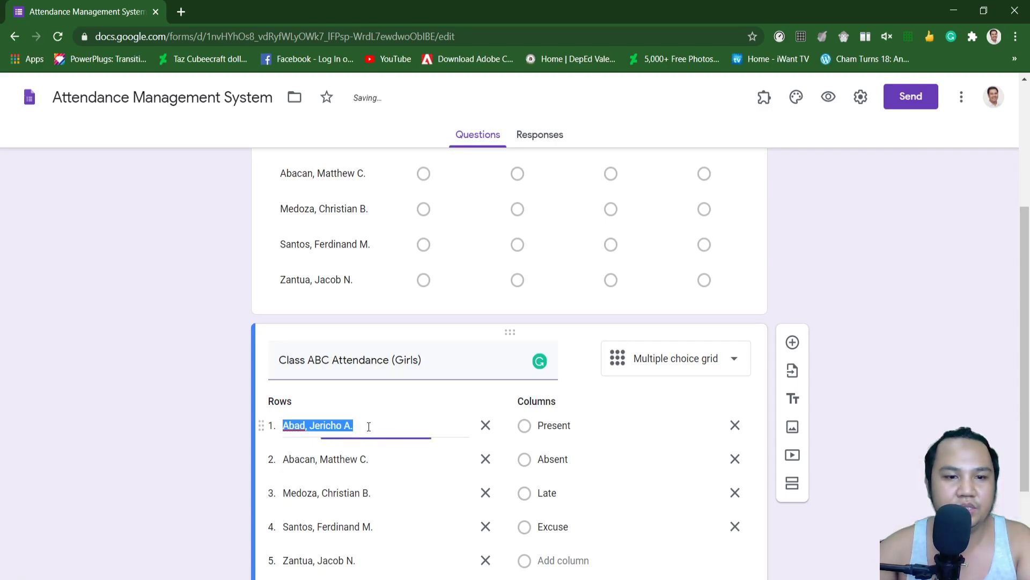
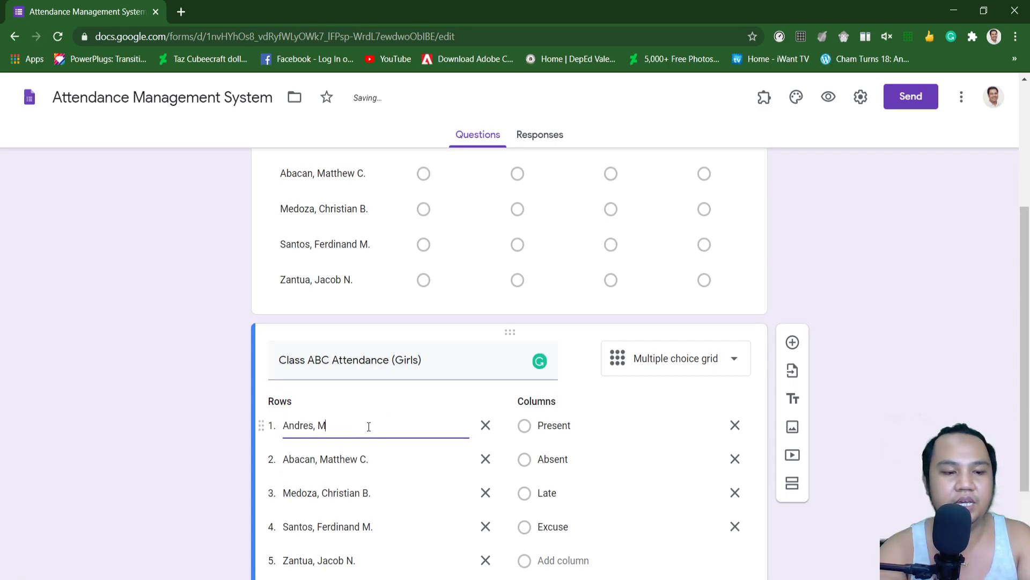
pyautogui.click(306, 462)
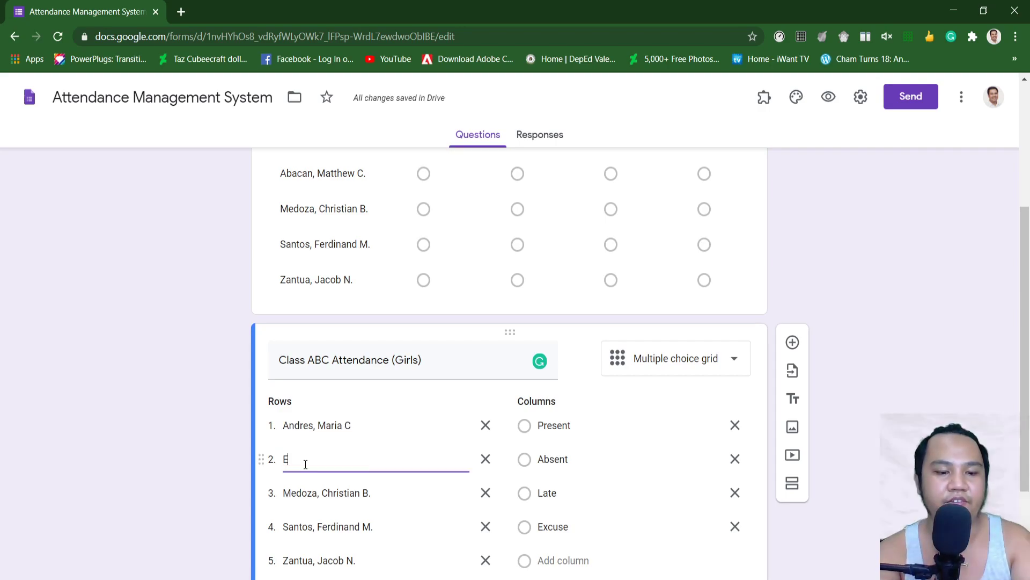
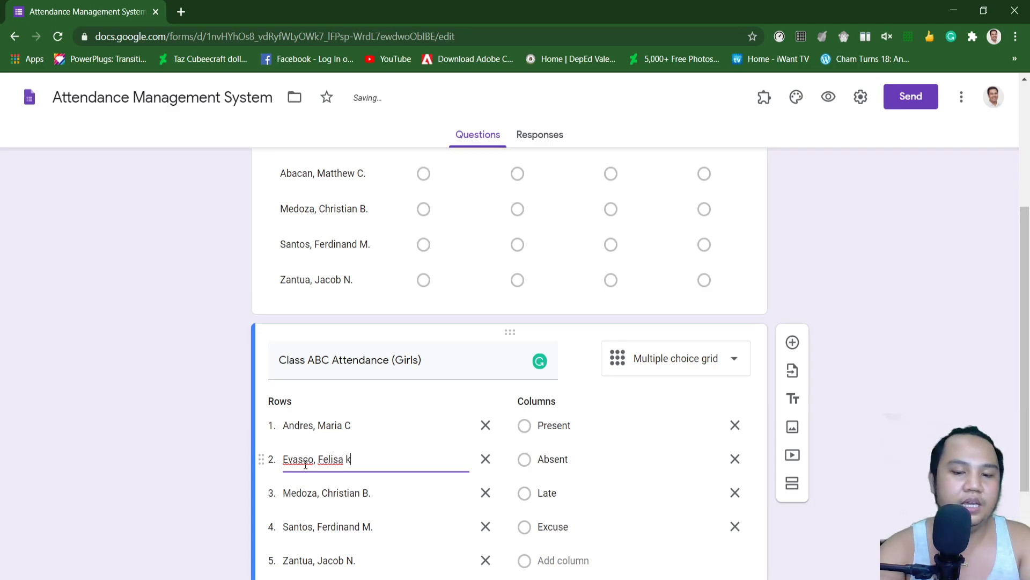
pyautogui.click(319, 498)
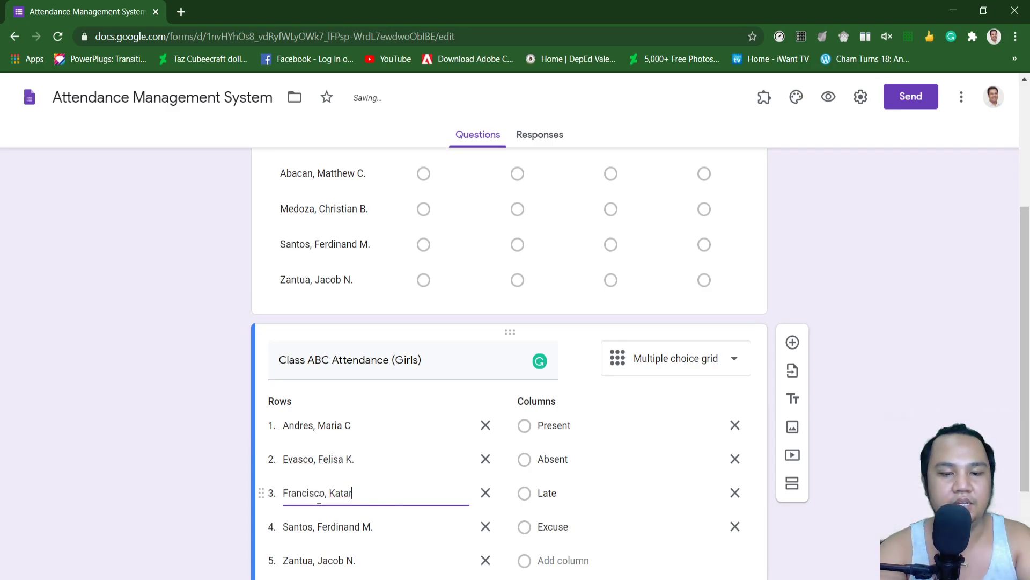
pyautogui.scroll(-1, 319, 498)
pyautogui.click(316, 457)
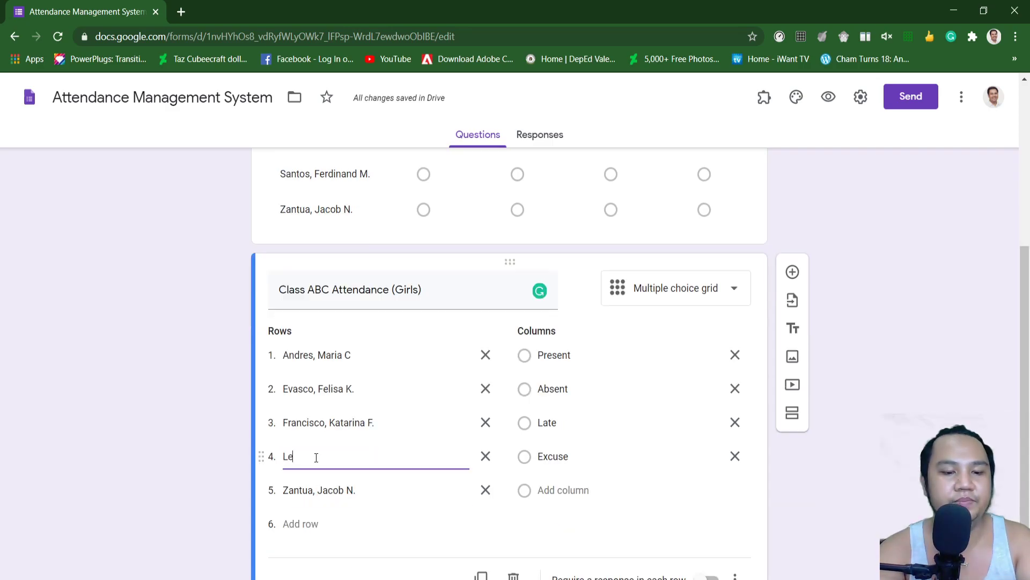
pyautogui.click(319, 491)
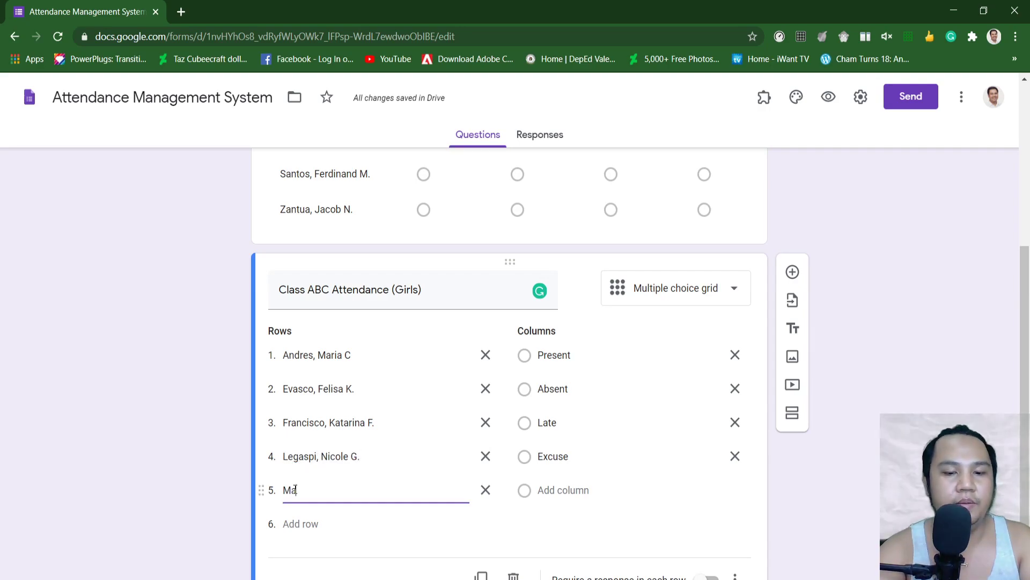
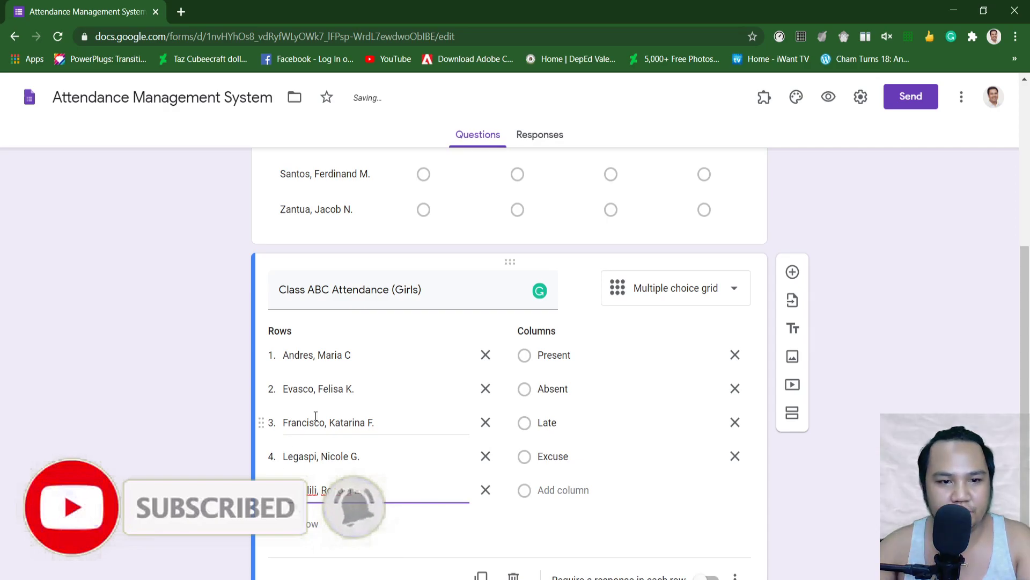
pyautogui.scroll(5, 145, 276)
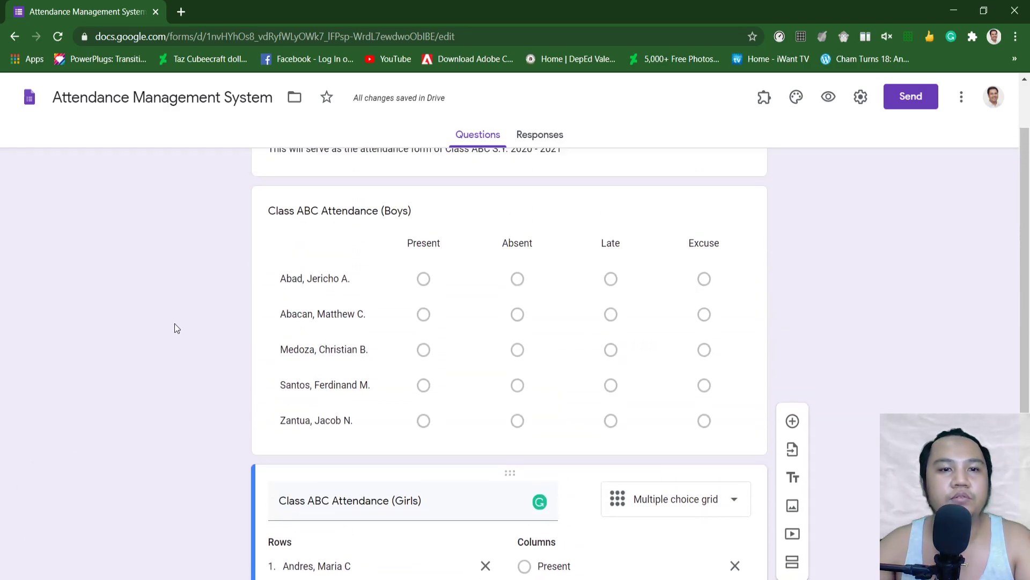
# Step: Turn on 'Require a response in each row' for both the Boys and Girls grids
pyautogui.click(612, 337)
pyautogui.scroll(-1, 660, 465)
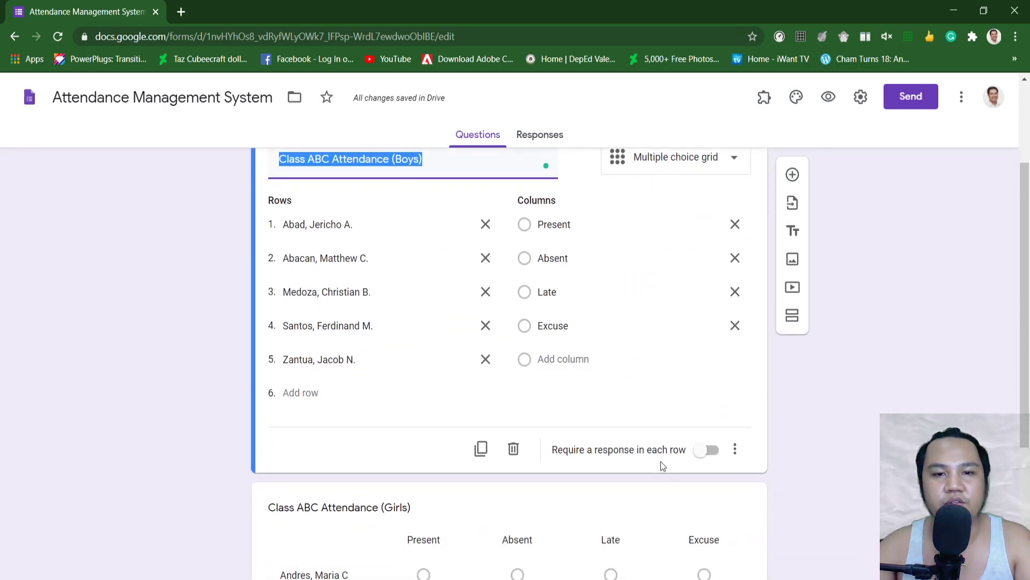
pyautogui.click(708, 450)
pyautogui.scroll(-2, 730, 467)
pyautogui.scroll(-2, 734, 465)
pyautogui.click(660, 515)
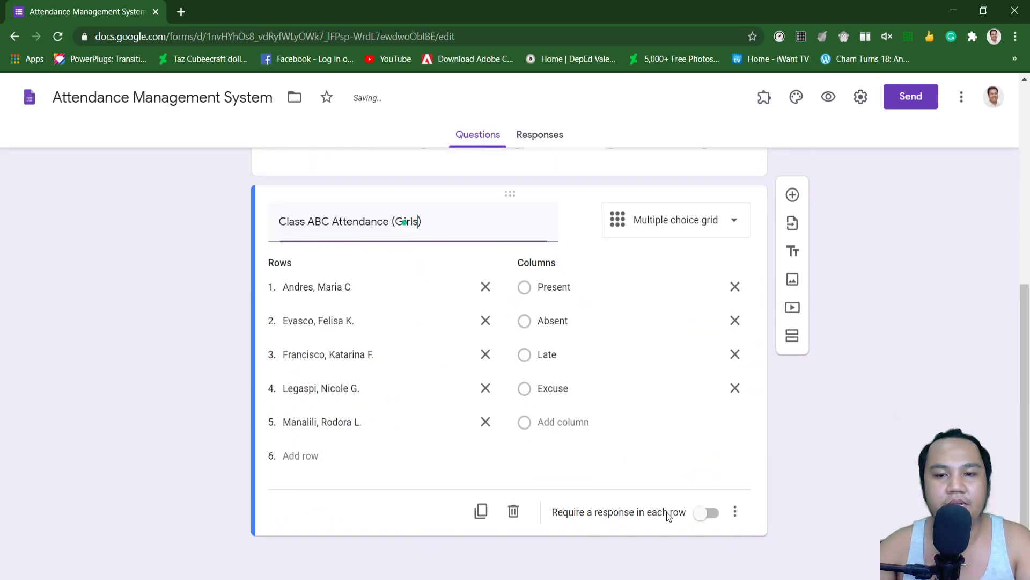
pyautogui.click(712, 513)
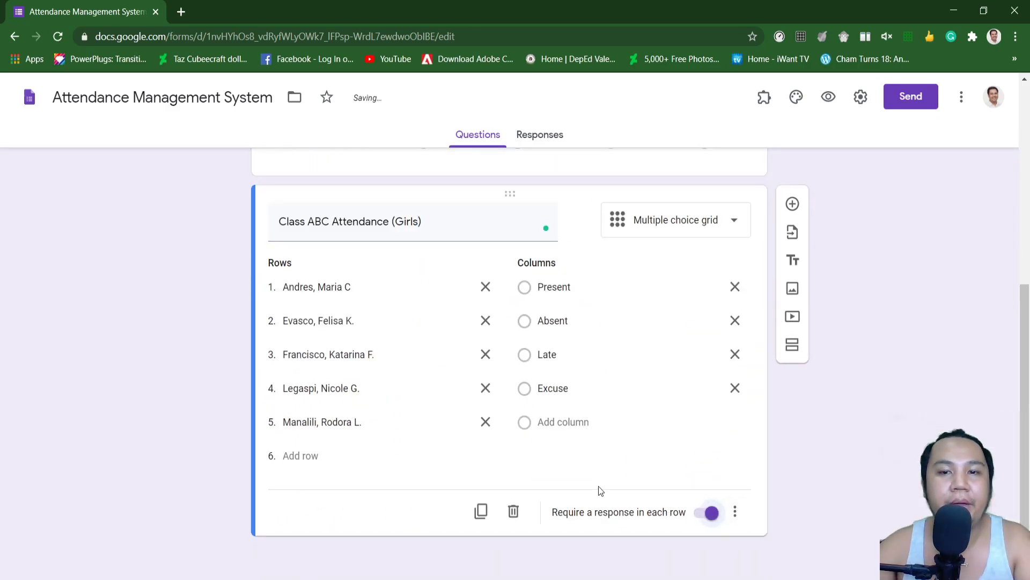
pyautogui.scroll(6, 907, 338)
pyautogui.scroll(-6, 923, 401)
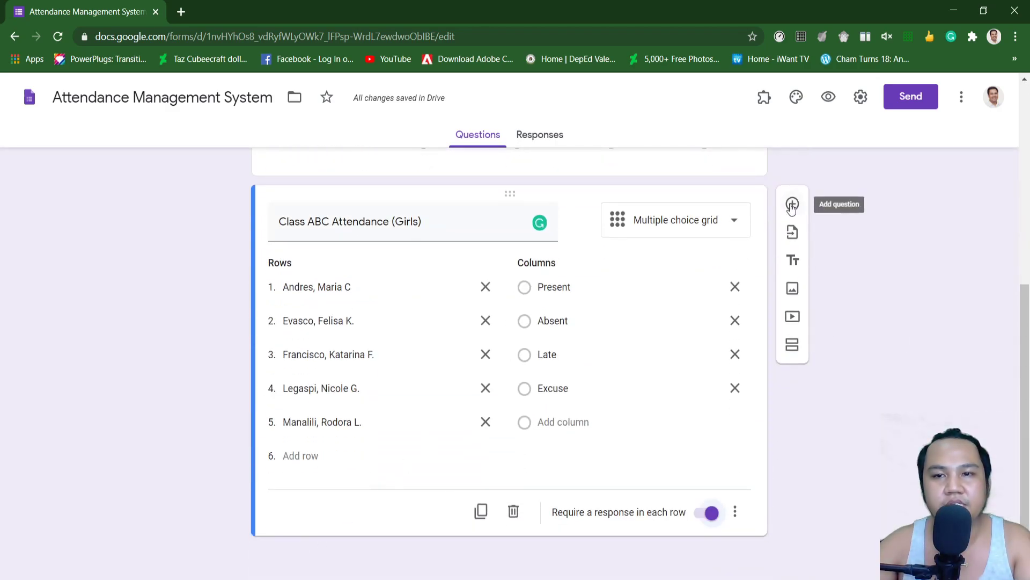
# Step: Add a Date question titled 'Class ABC Attendance Date' below the Girls grid
pyautogui.click(793, 205)
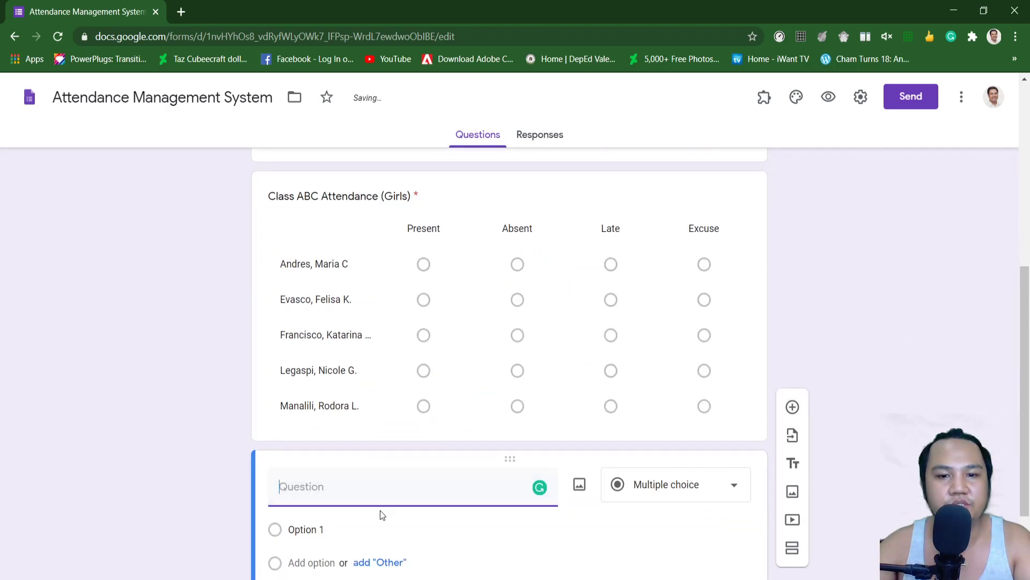
pyautogui.click(649, 386)
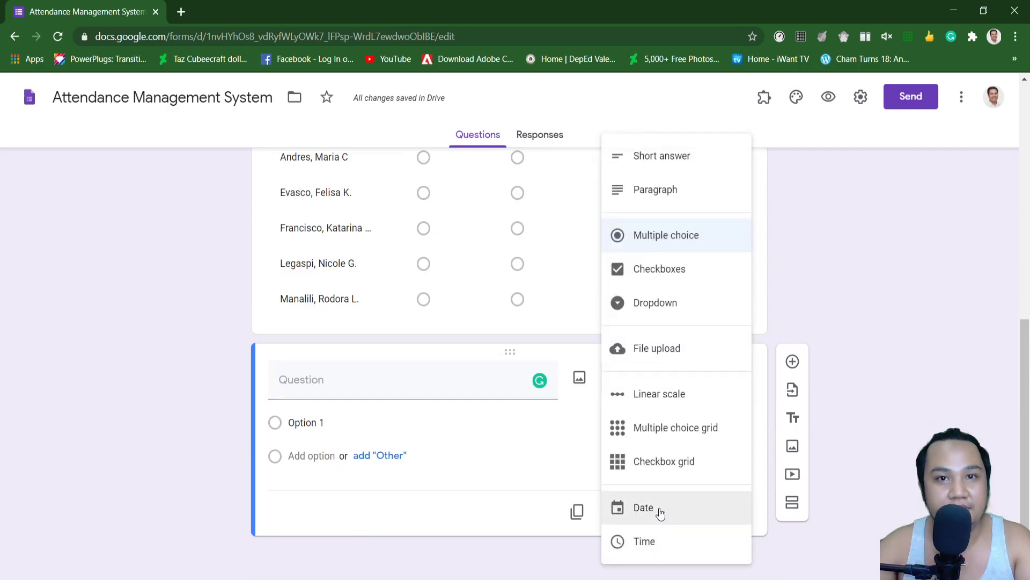
pyautogui.click(660, 513)
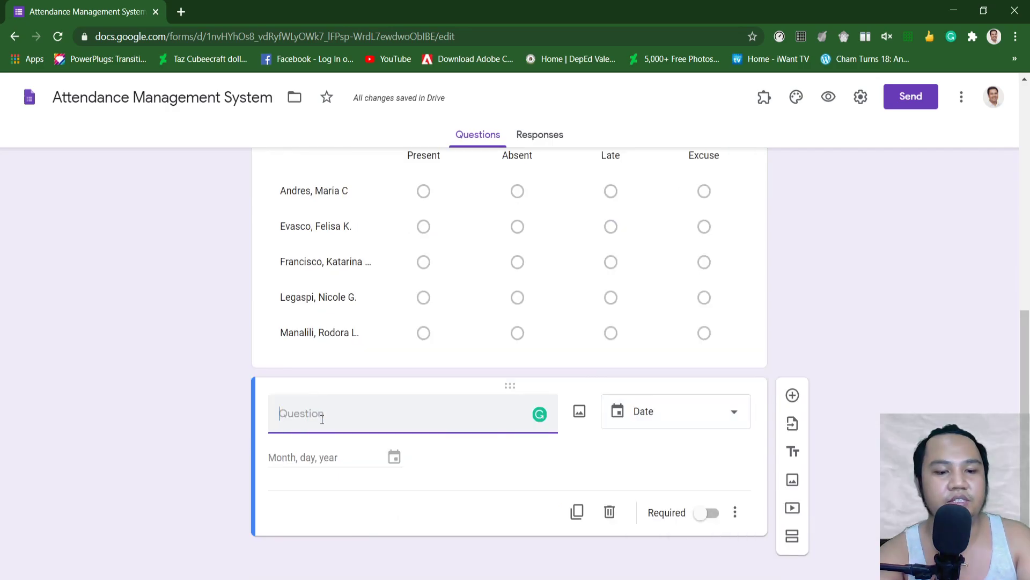
pyautogui.write('Claa')
pyautogui.press('BackSpace')
pyautogui.write('ss AB')
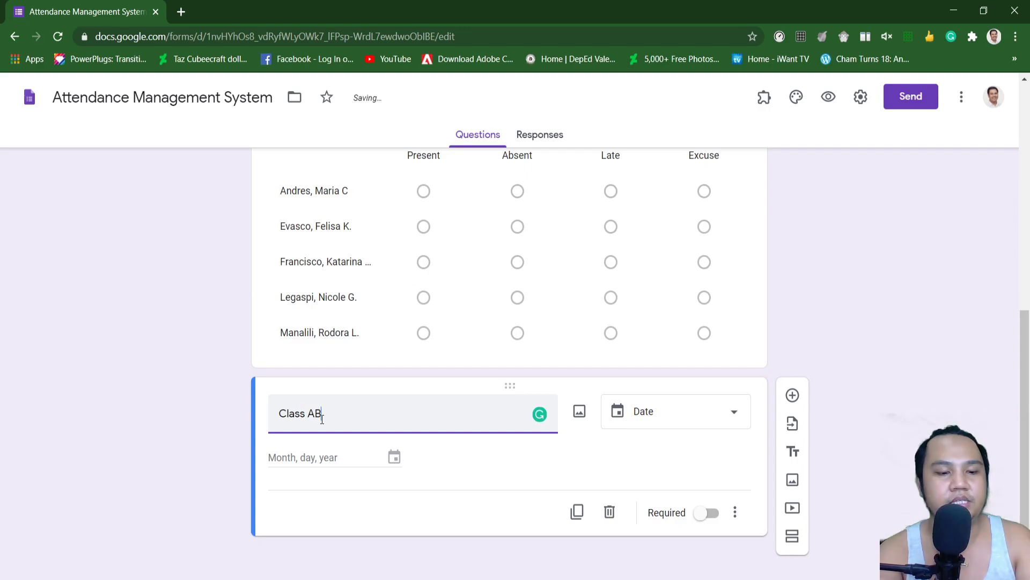
pyautogui.write('C attendance Date')
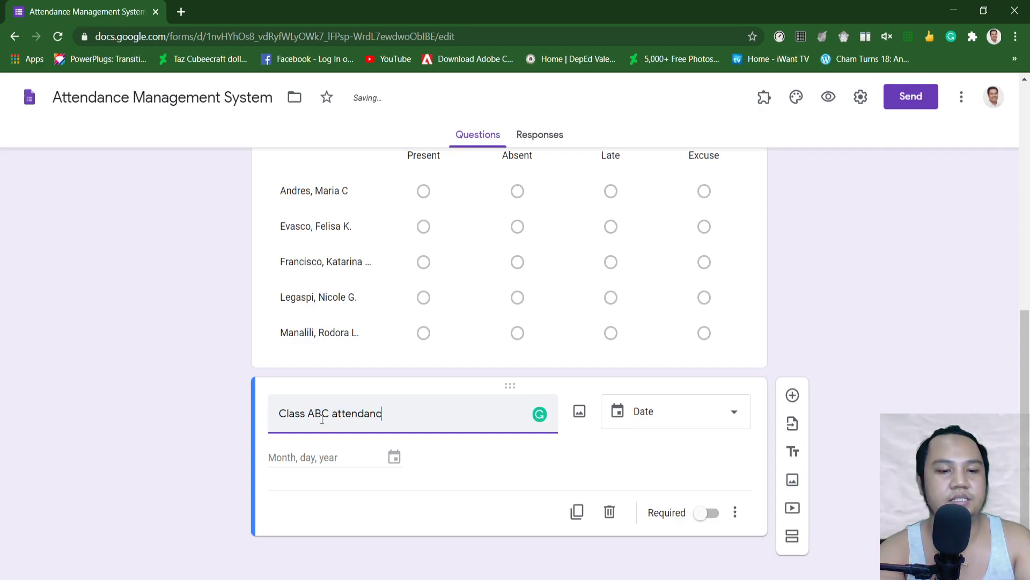
pyautogui.click(337, 413)
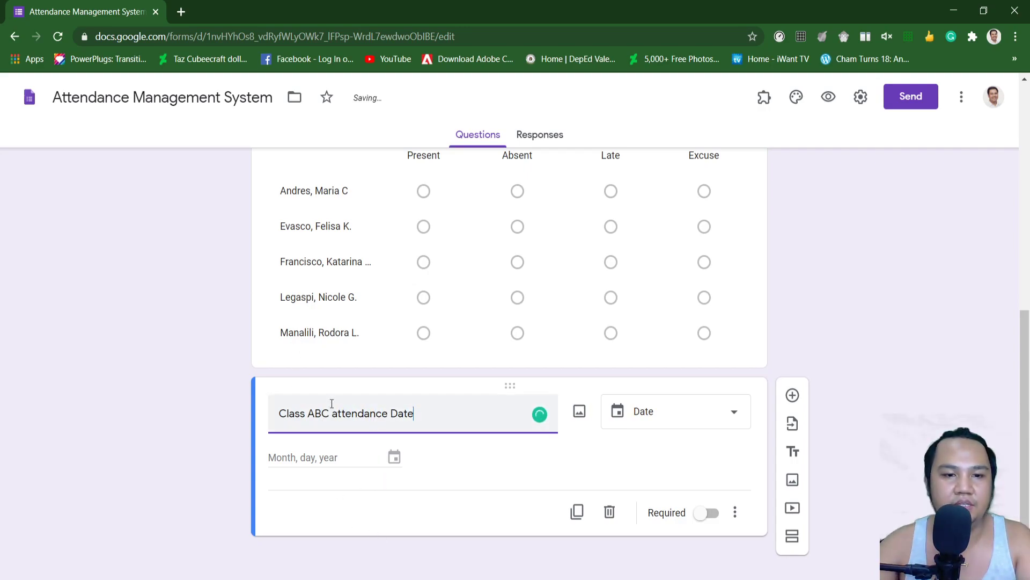
pyautogui.press('BackSpace')
pyautogui.write('A')
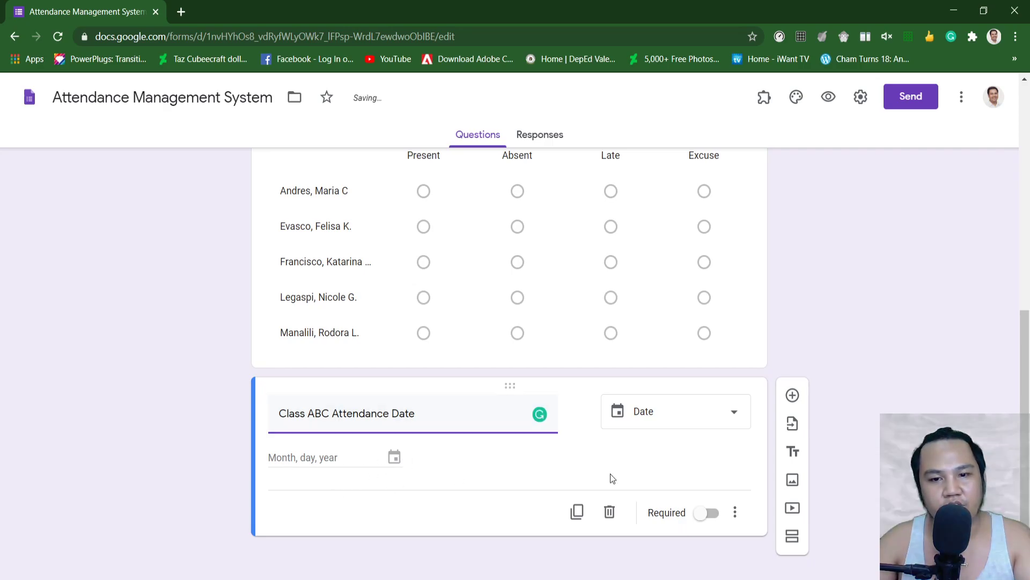
# Step: Make the Date question required and preview the form
pyautogui.click(707, 512)
pyautogui.scroll(8, 41, 417)
pyautogui.scroll(-5, 491, 237)
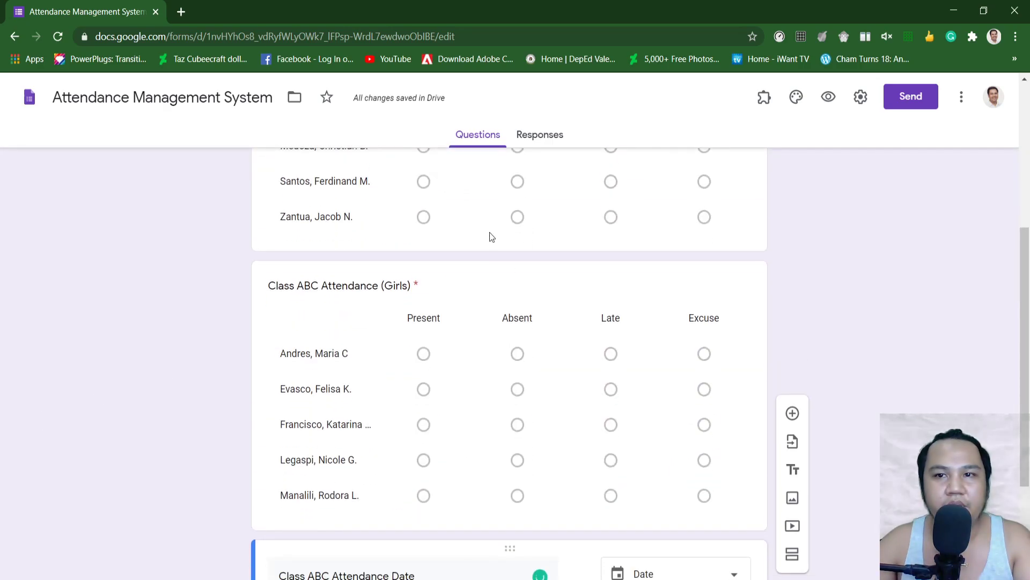
pyautogui.click(829, 97)
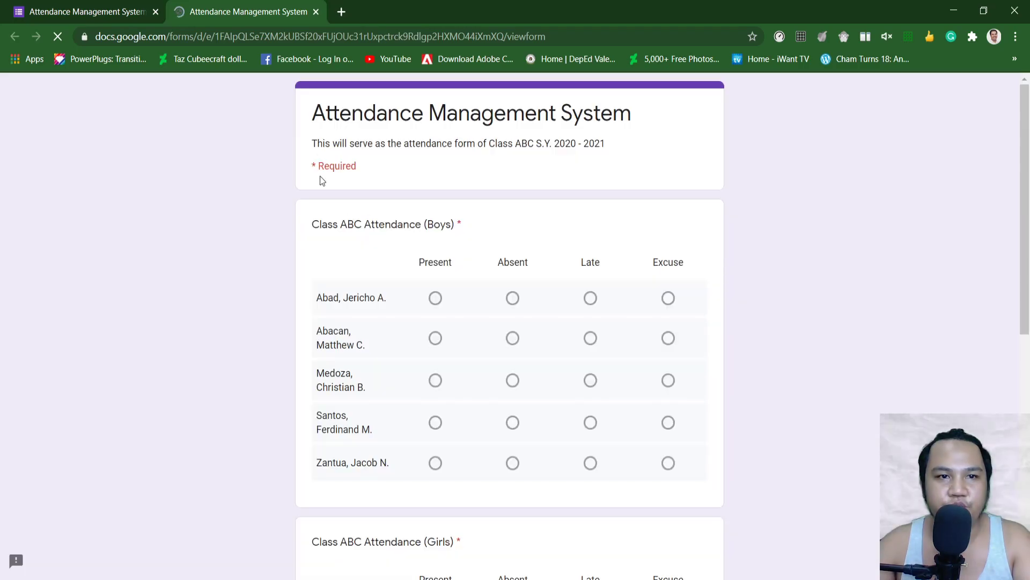
# Step: Scroll through the form preview, then close its tab to return to the editor
pyautogui.scroll(-9, 420, 443)
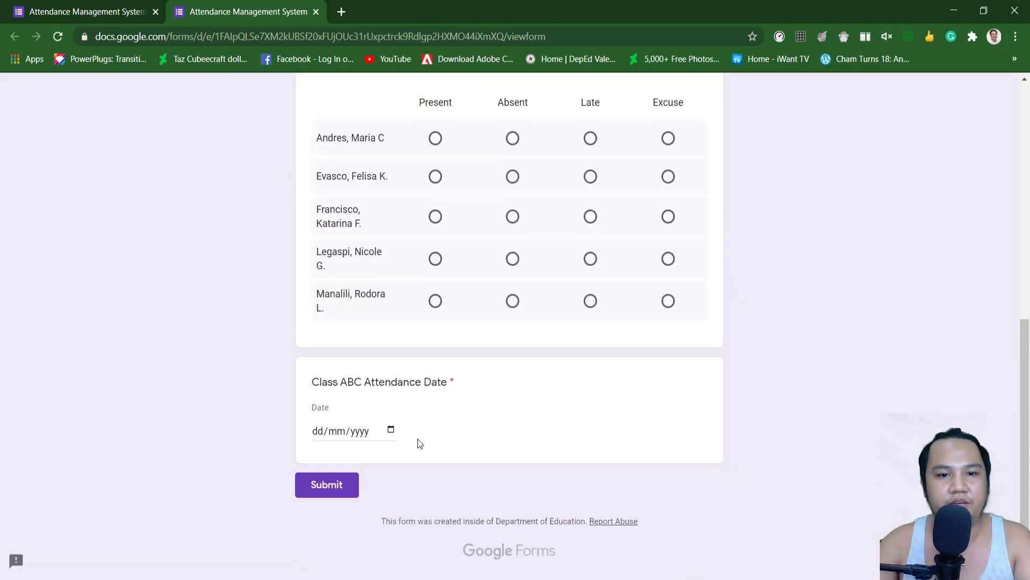
pyautogui.scroll(8, 420, 443)
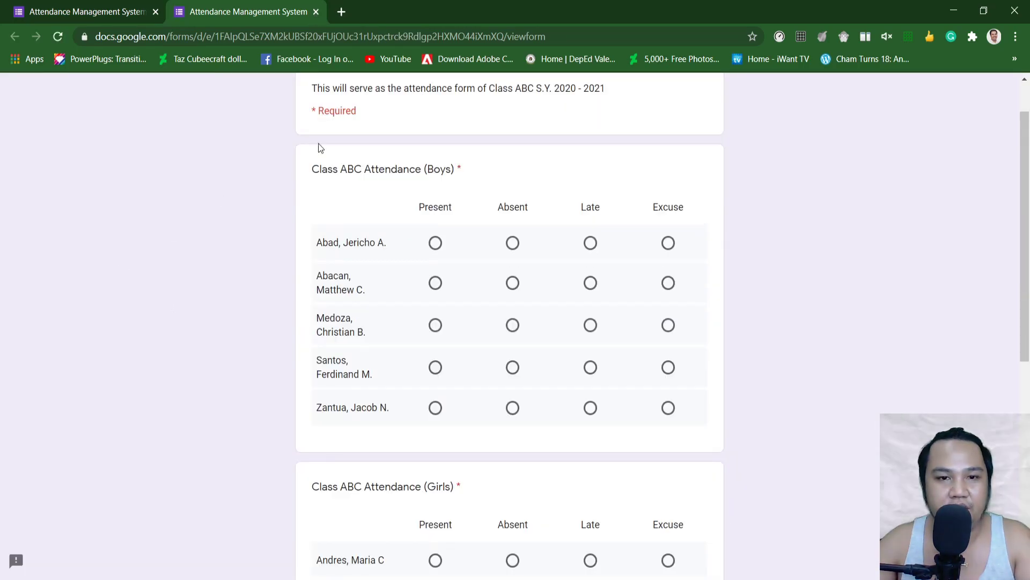
pyautogui.scroll(-7, 375, 345)
pyautogui.scroll(8, 375, 344)
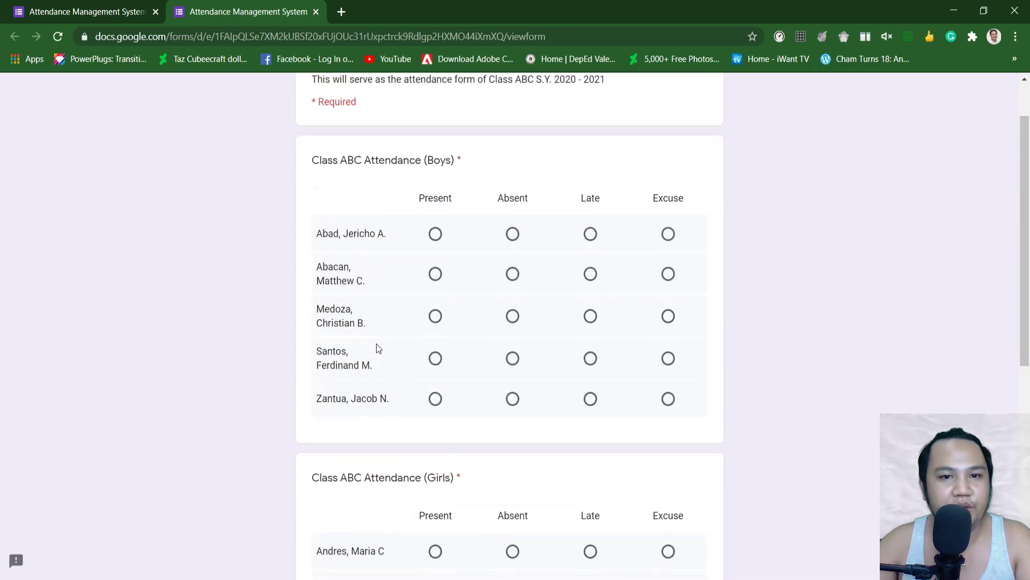
pyautogui.scroll(-5, 451, 531)
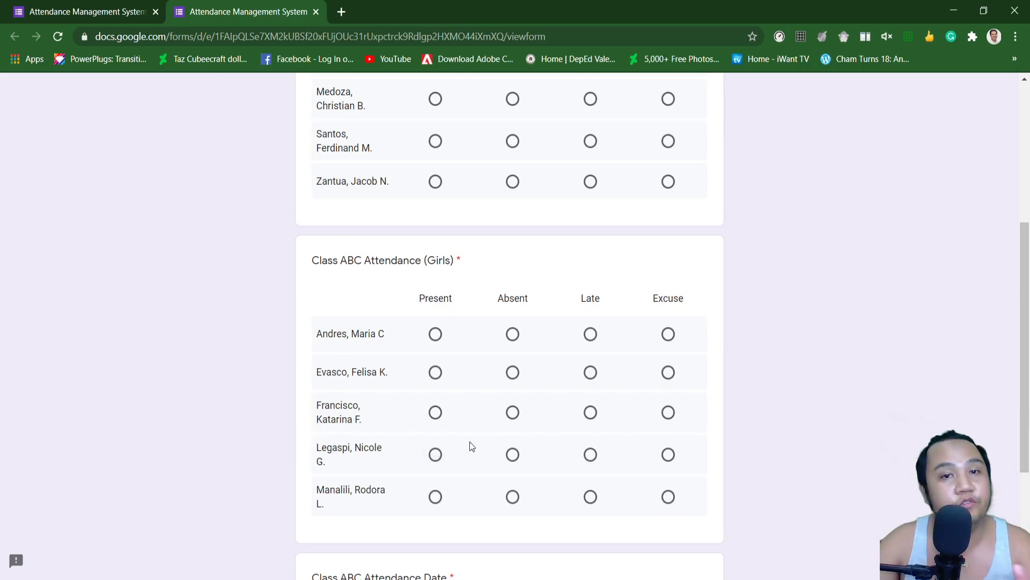
pyautogui.scroll(5, 472, 431)
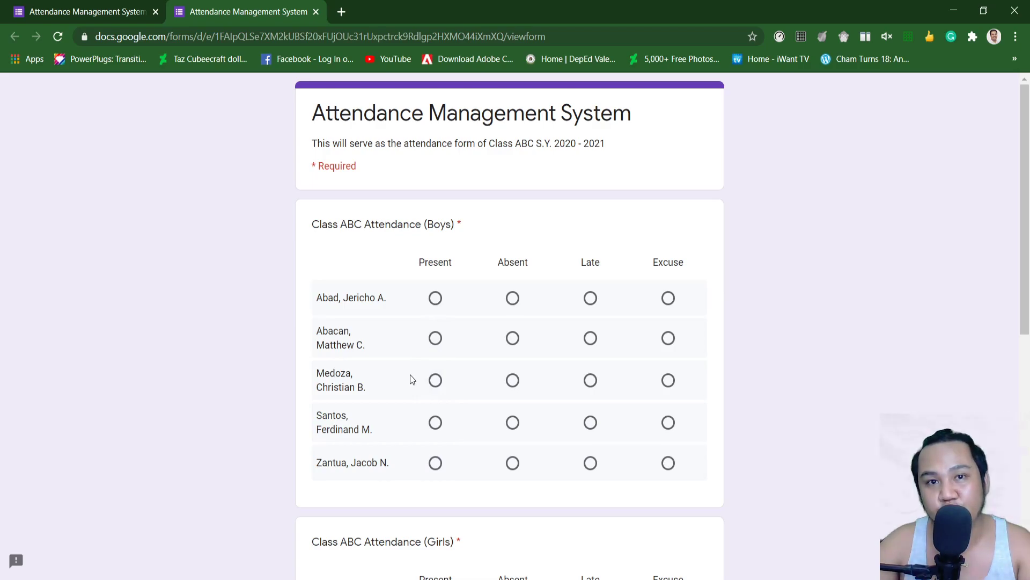
pyautogui.click(316, 12)
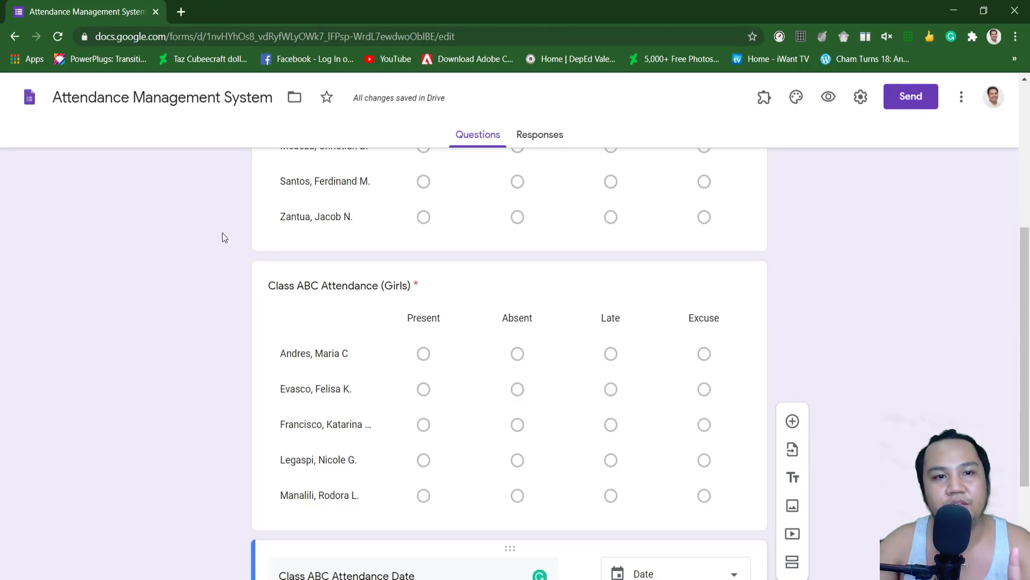
# Step: Open the form's 'Get pre-filled link' page from the More menu
pyautogui.scroll(5, 232, 228)
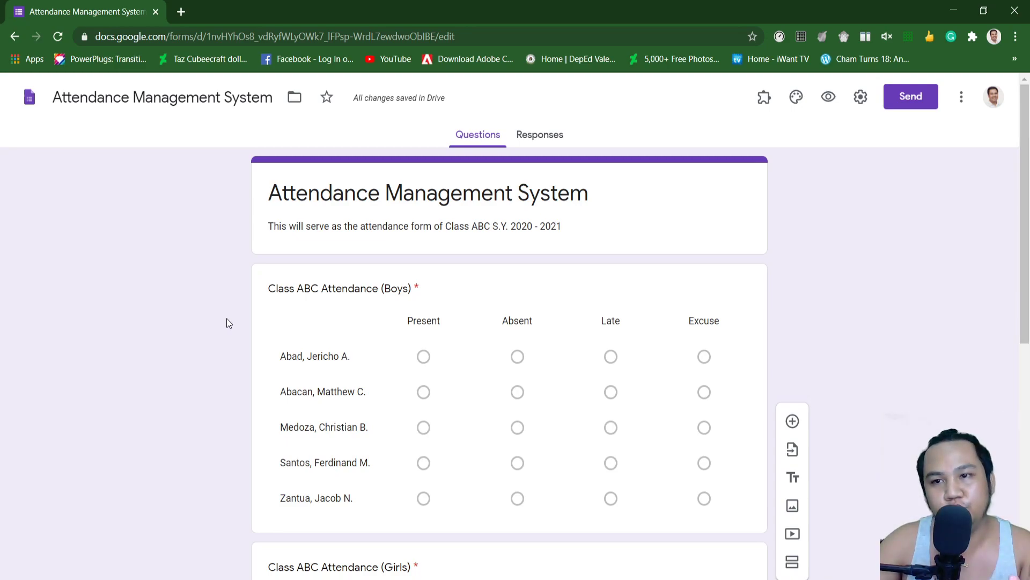
pyautogui.click(961, 102)
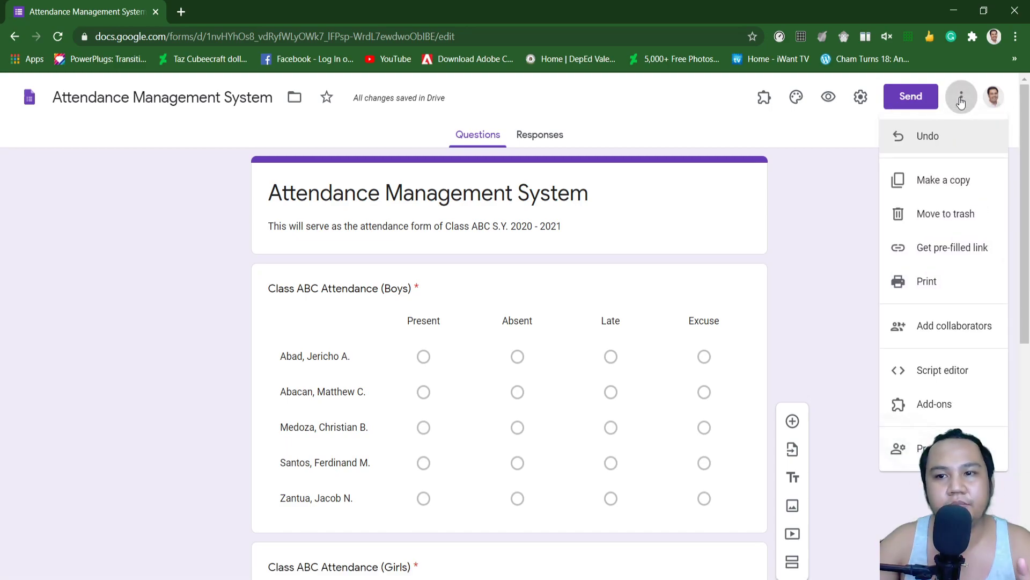
pyautogui.click(930, 260)
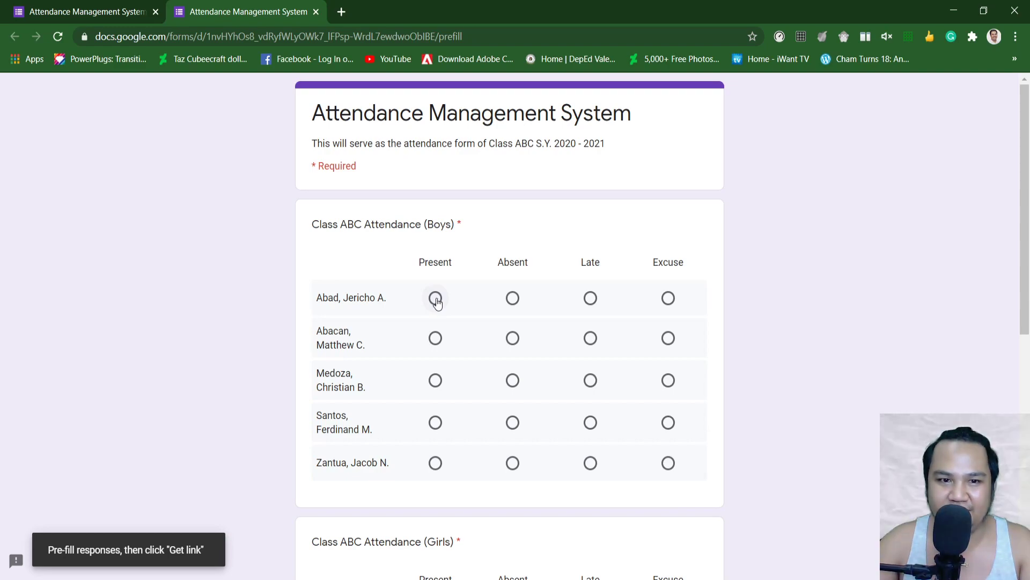
# Step: Pre-fill all five boys in the Boys grid as Present
pyautogui.click(435, 298)
pyautogui.click(436, 338)
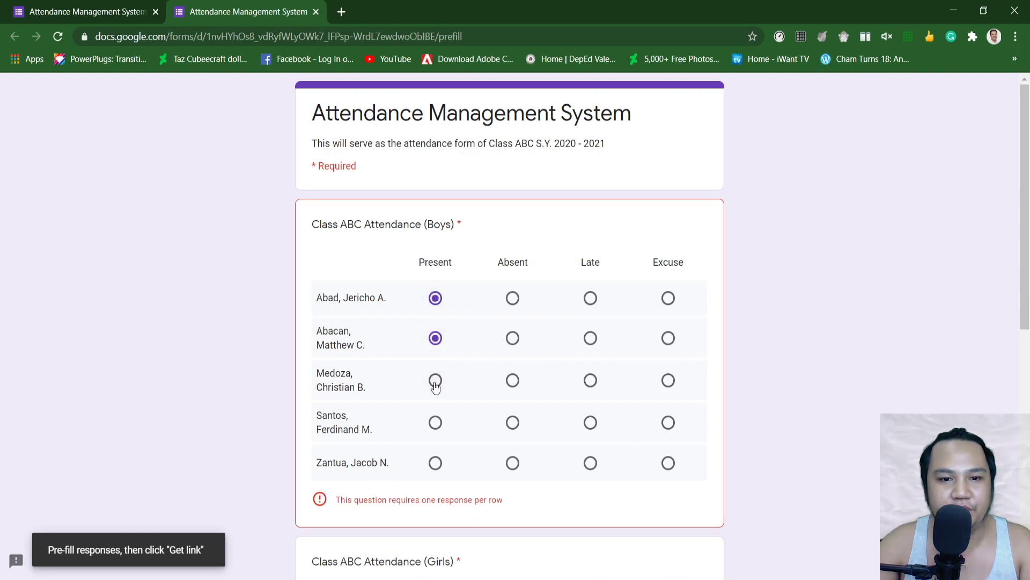
pyautogui.click(435, 381)
pyautogui.click(435, 423)
pyautogui.click(435, 463)
pyautogui.scroll(-7, 462, 389)
# Step: Pre-fill all five girls as Present and generate the pre-filled link
pyautogui.click(435, 263)
pyautogui.click(435, 302)
pyautogui.click(435, 342)
pyautogui.click(436, 384)
pyautogui.click(437, 426)
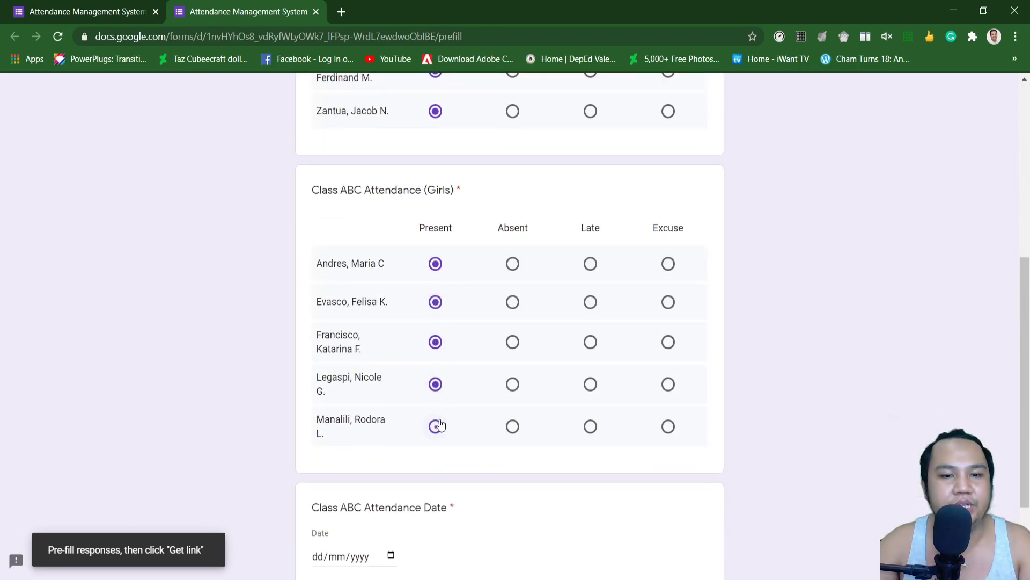
pyautogui.scroll(-3, 446, 408)
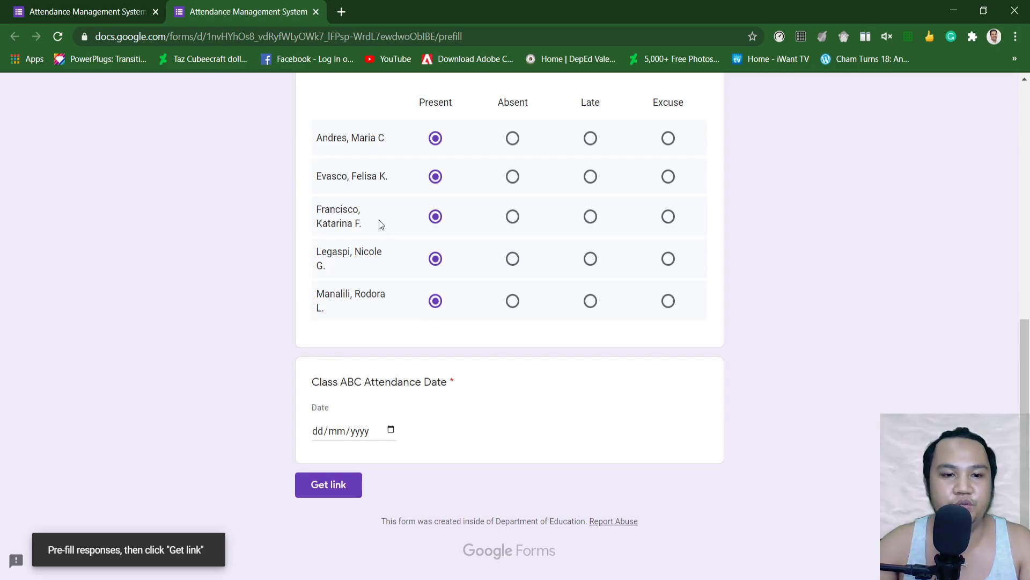
pyautogui.click(331, 485)
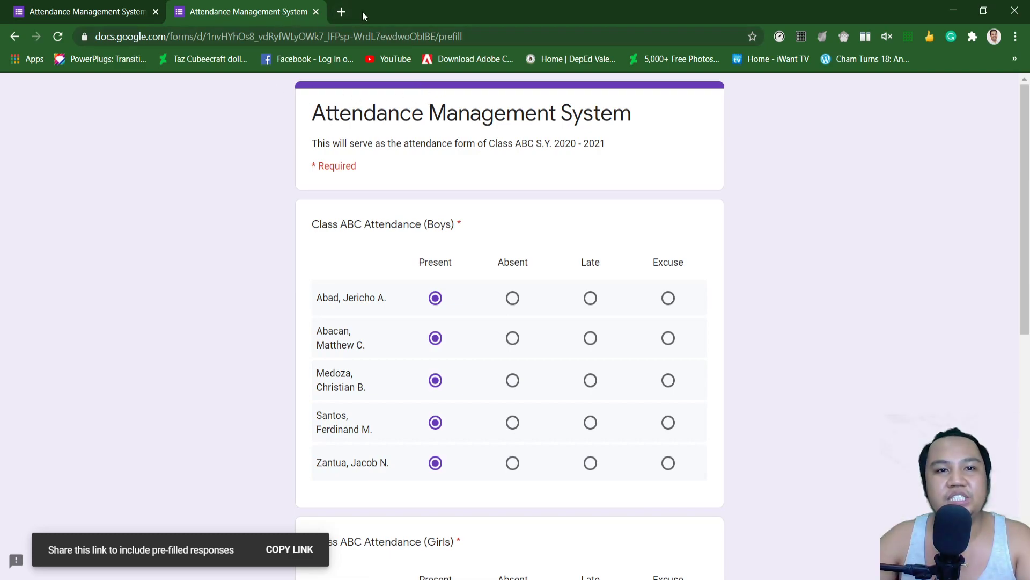
# Step: Open bitly.com in a new tab and copy the pre-filled form link
pyautogui.click(343, 12)
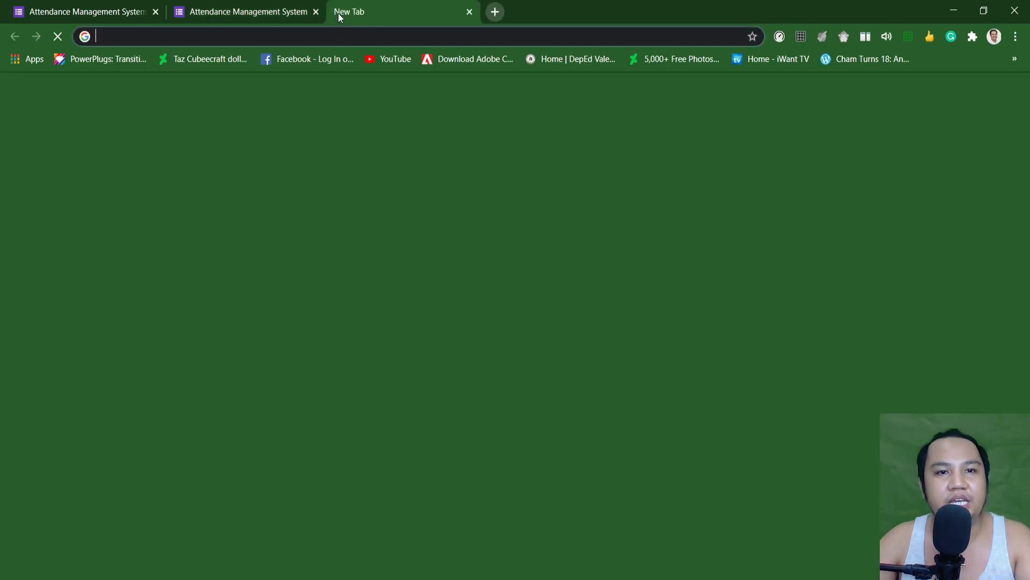
pyautogui.write('bitly.com')
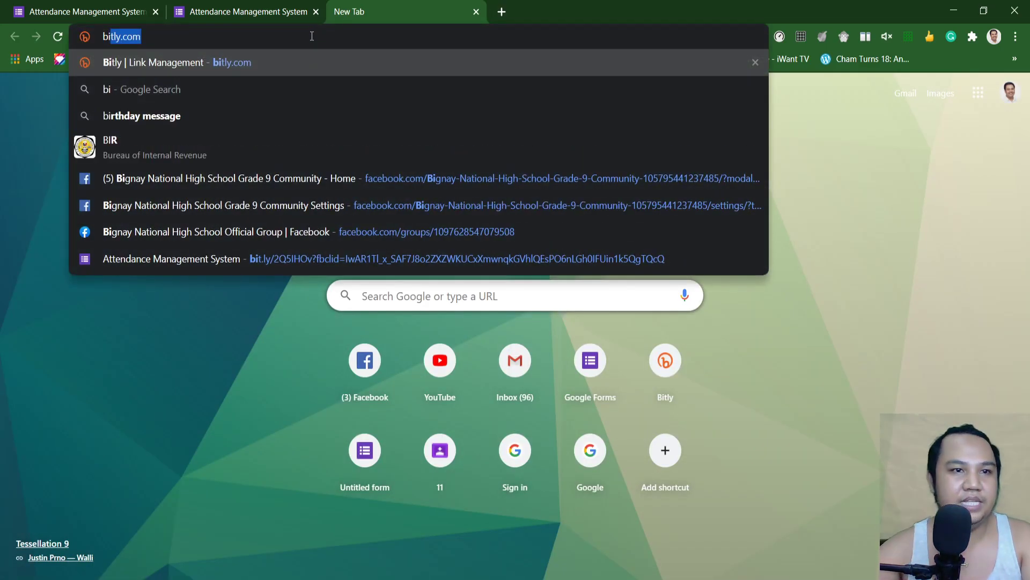
pyautogui.click(187, 60)
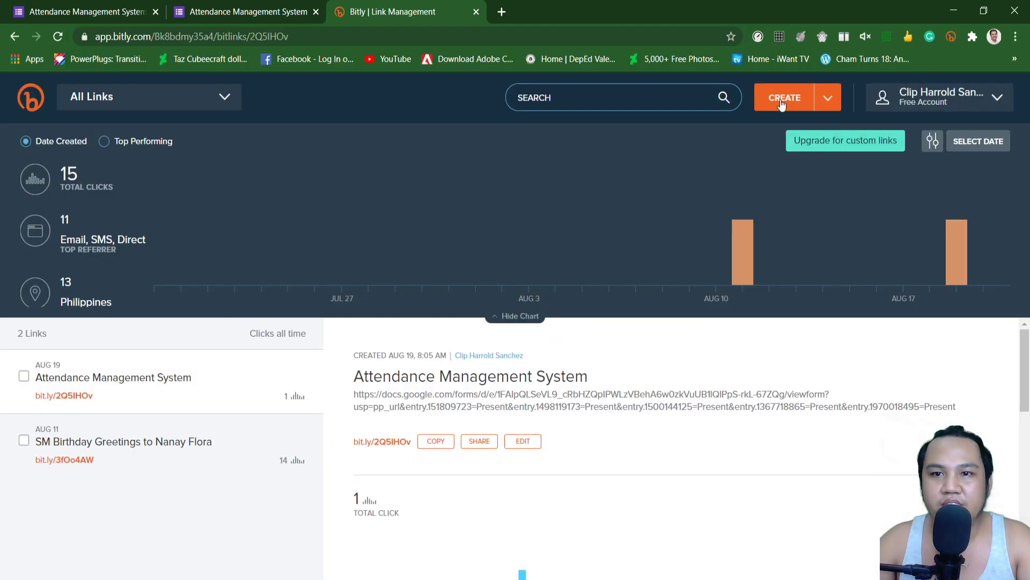
pyautogui.click(780, 95)
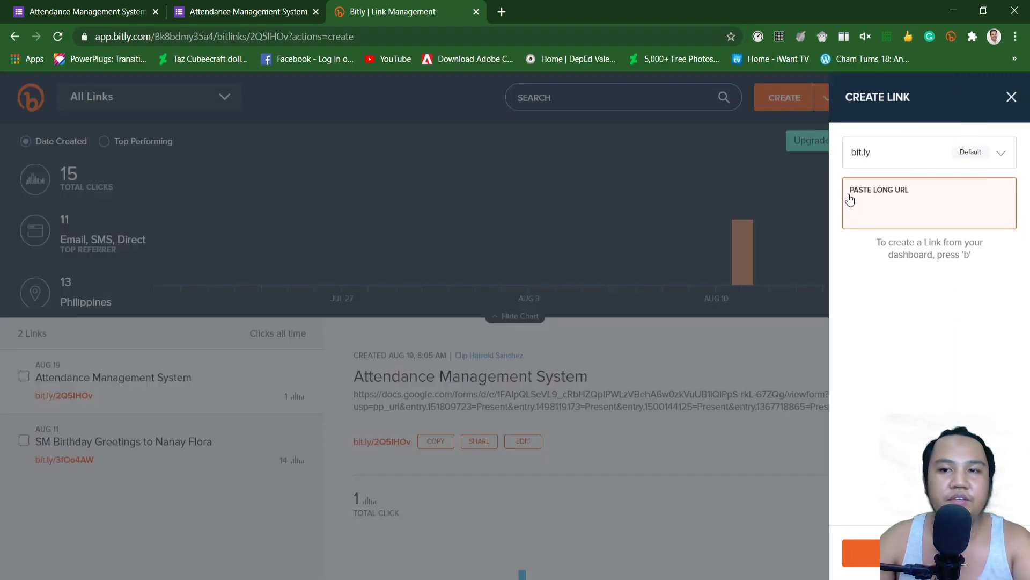
pyautogui.write('Attendance Management System')
pyautogui.click(535, 82)
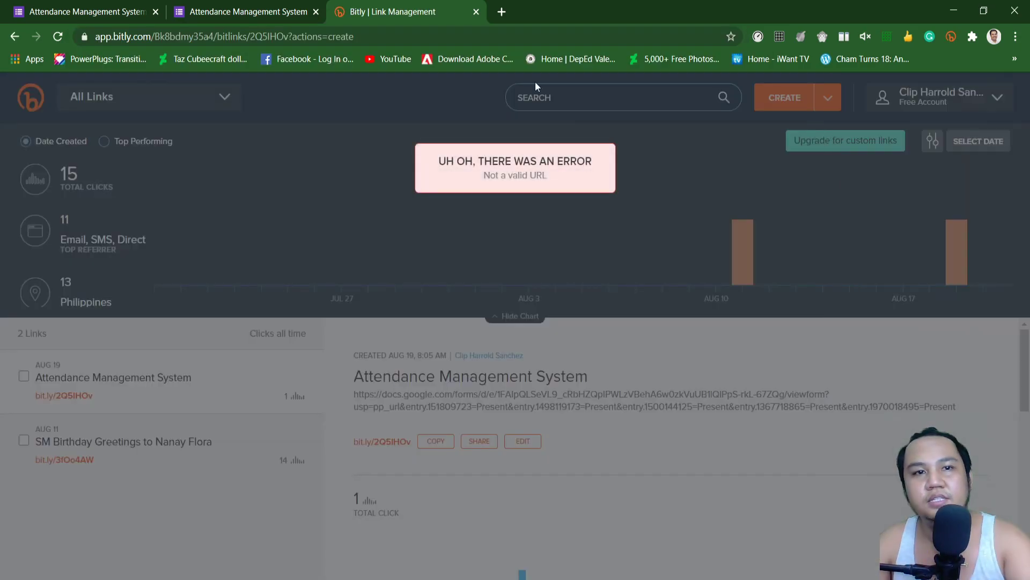
pyautogui.click(248, 11)
pyautogui.click(285, 549)
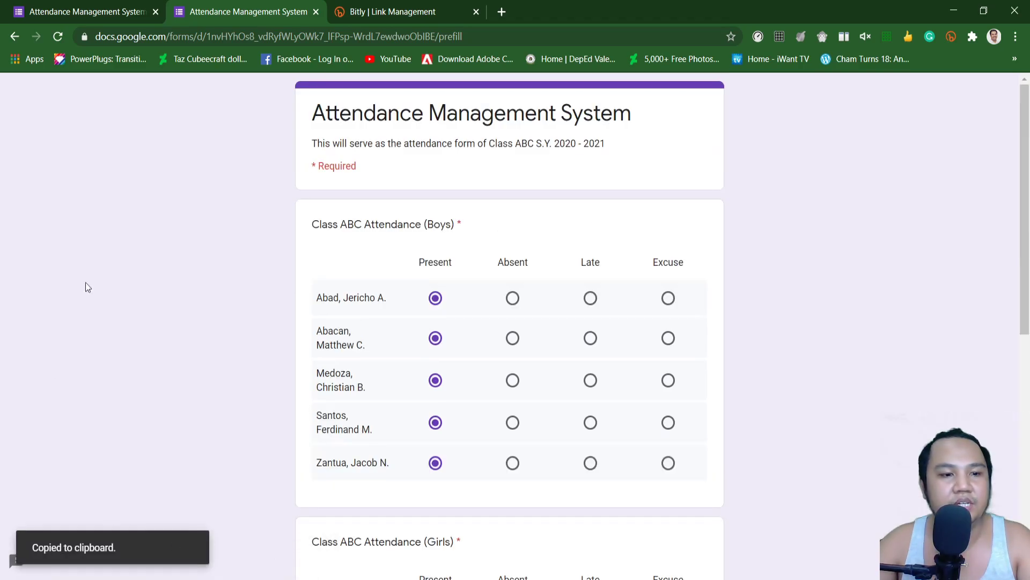
# Step: Create a Bitly short link from the pre-filled form URL
pyautogui.click(392, 12)
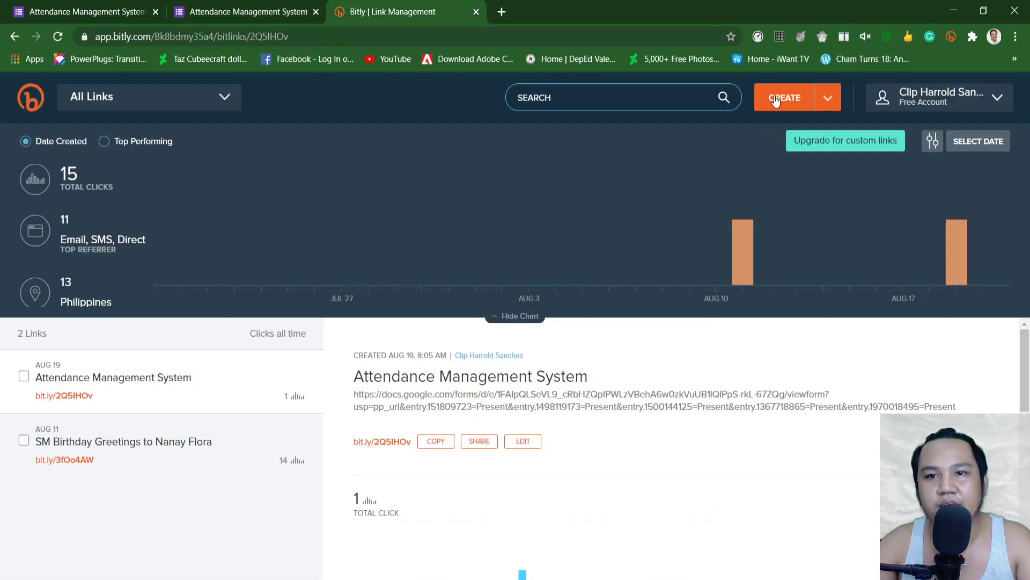
pyautogui.click(775, 98)
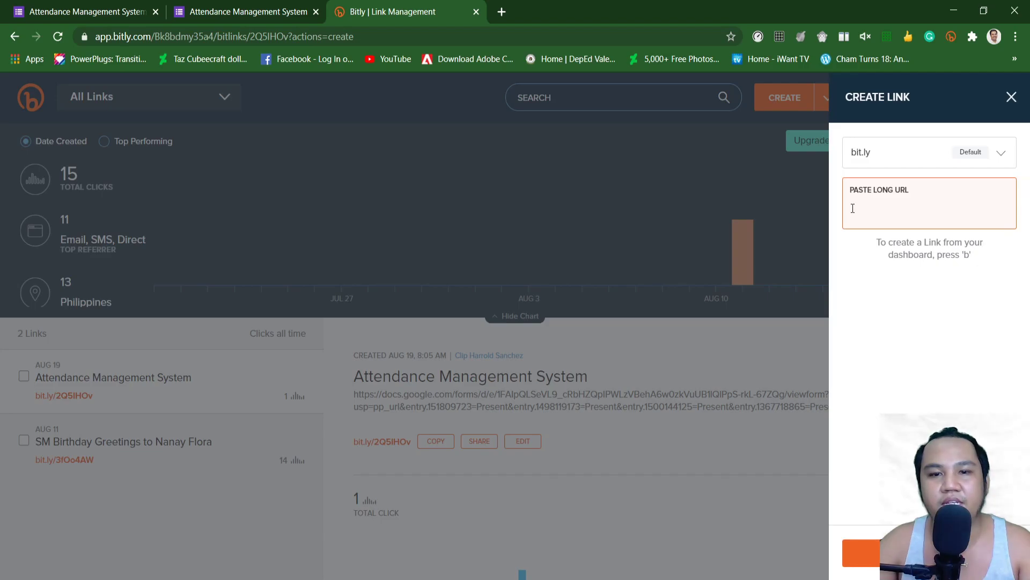
pyautogui.hotkey('ctrl', 'v')
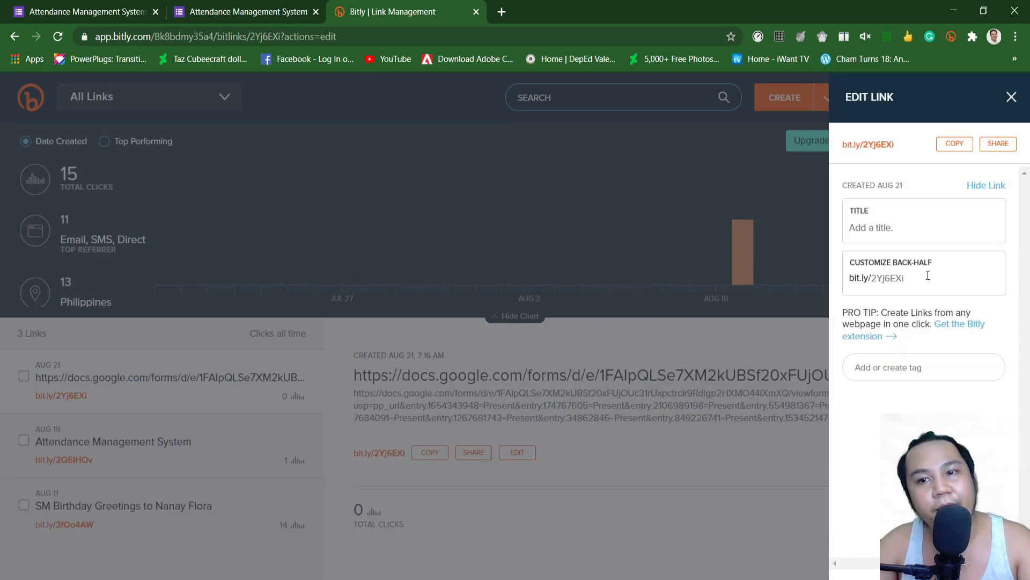
pyautogui.doubleClick(917, 280)
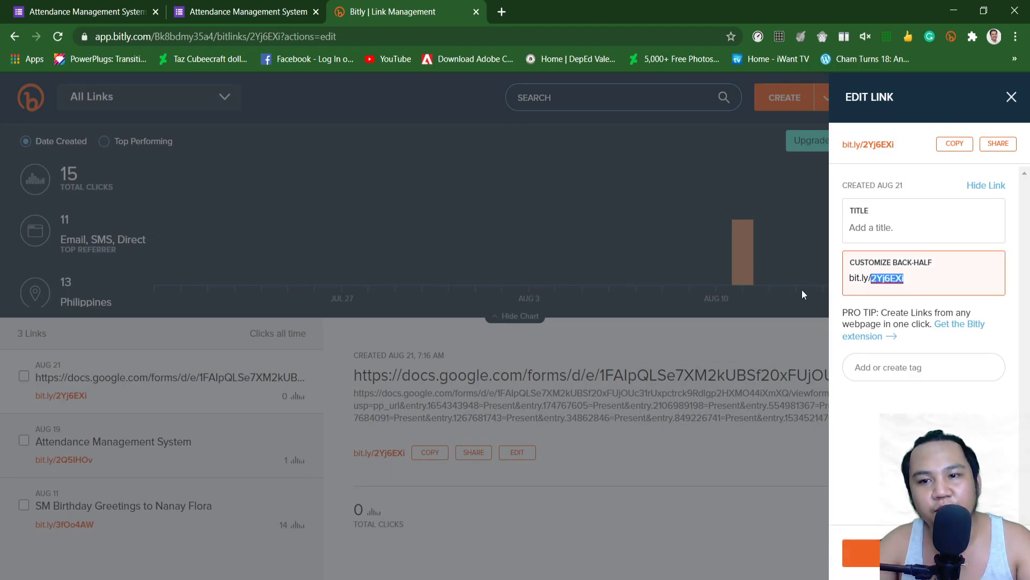
pyautogui.click(802, 288)
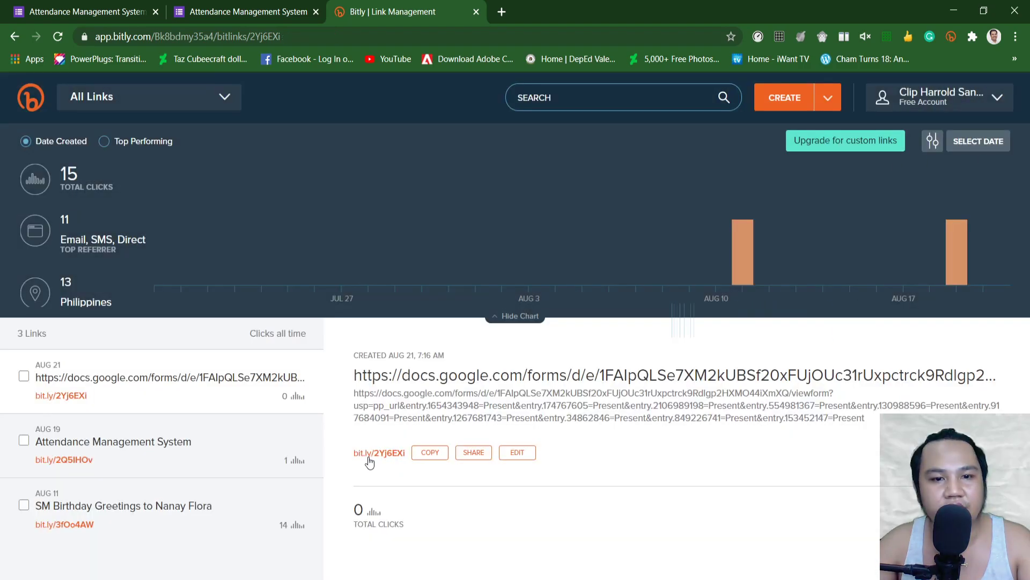
# Step: Title the short link 'Attendance Management System (Class ABC)' and copy it
pyautogui.click(517, 452)
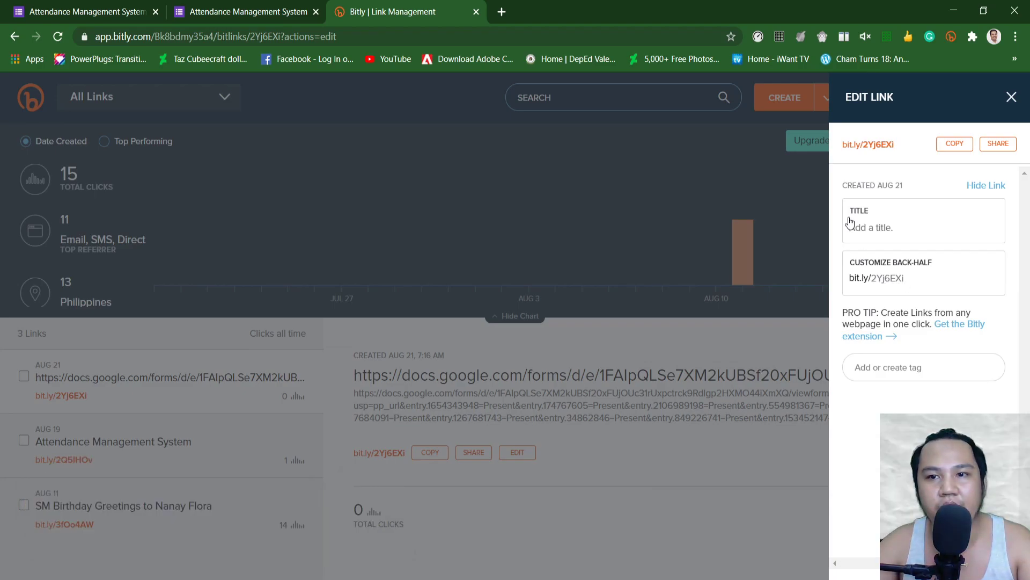
pyautogui.click(867, 237)
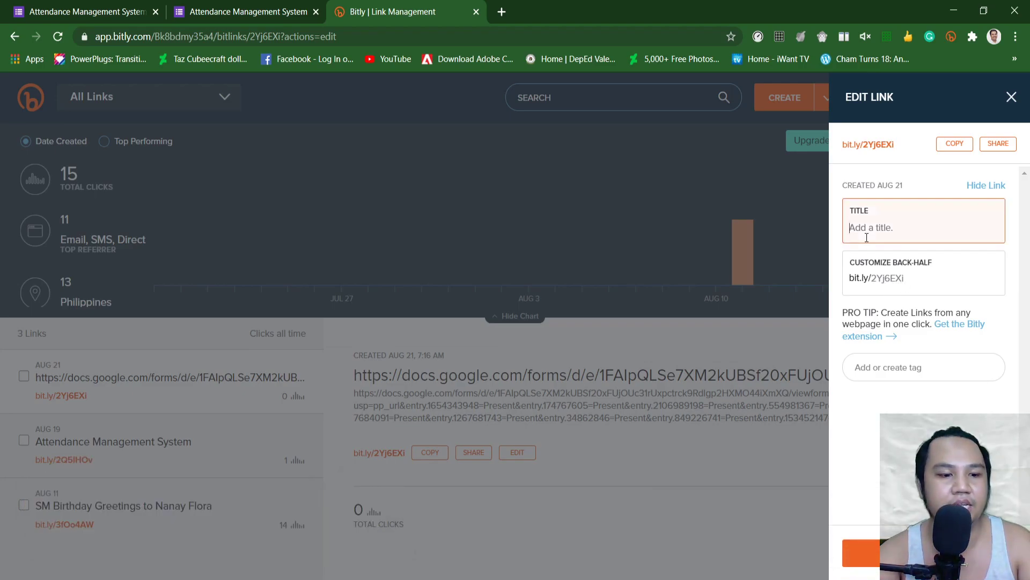
pyautogui.write('Attendan')
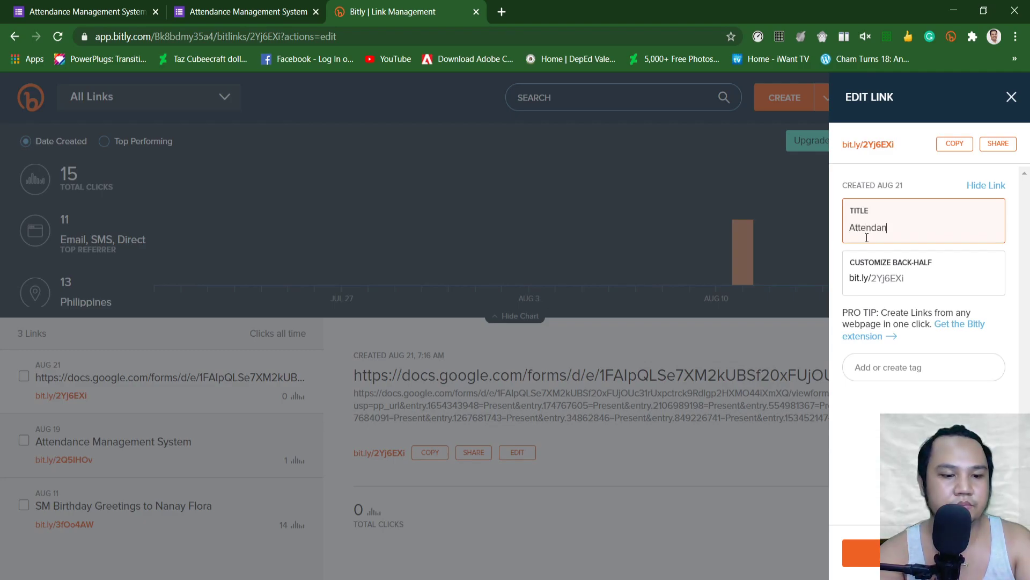
pyautogui.write('ce Manageme')
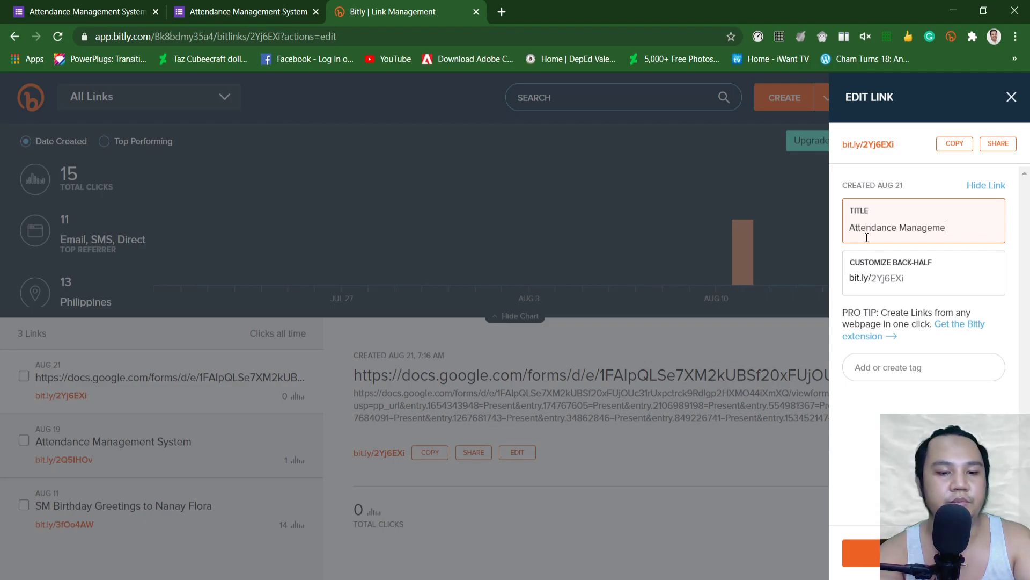
pyautogui.write('nt System (')
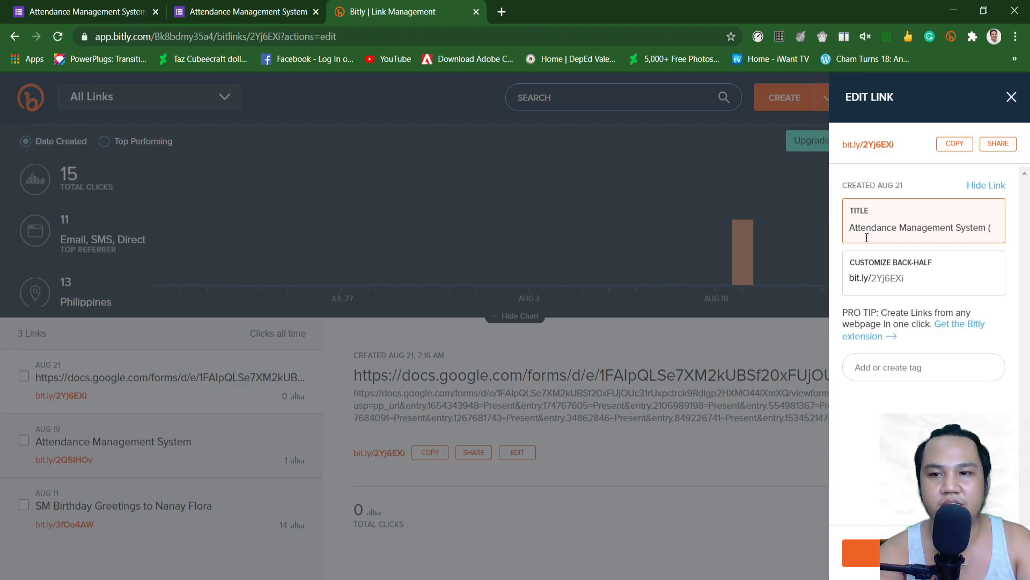
pyautogui.write('Class ABC)')
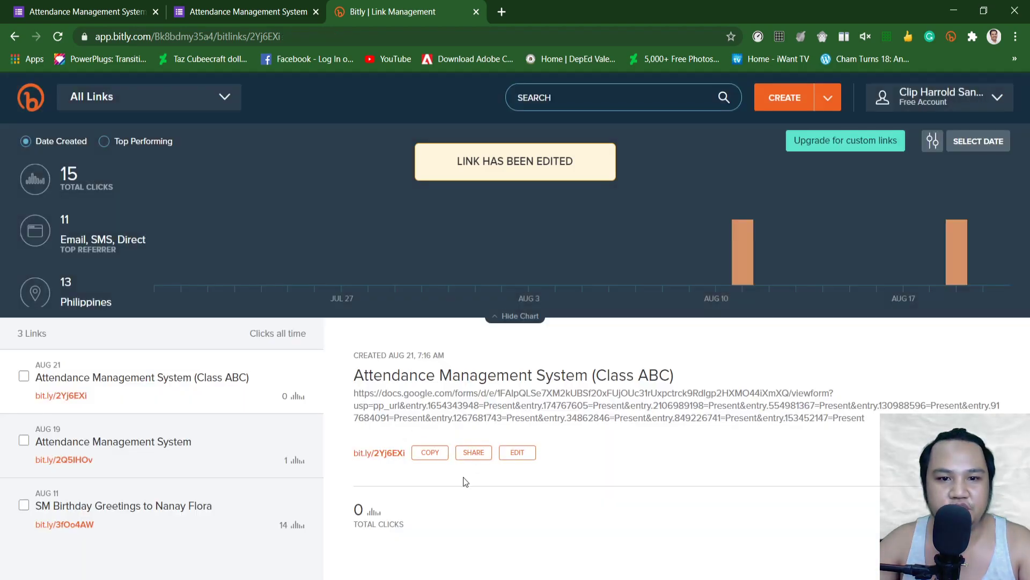
pyautogui.click(428, 454)
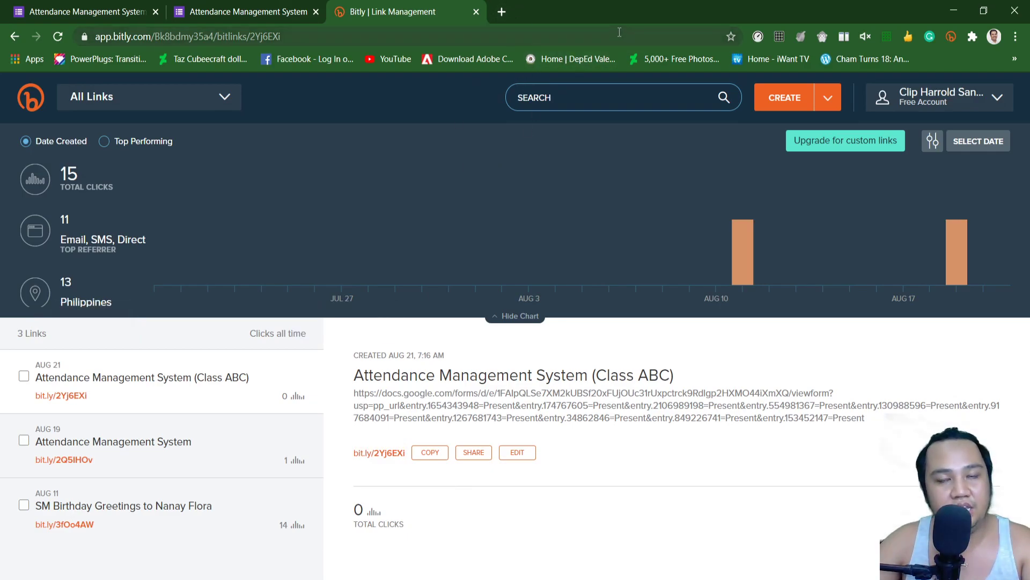
# Step: Send the copied short link in a Facebook Messenger chat
pyautogui.click(502, 12)
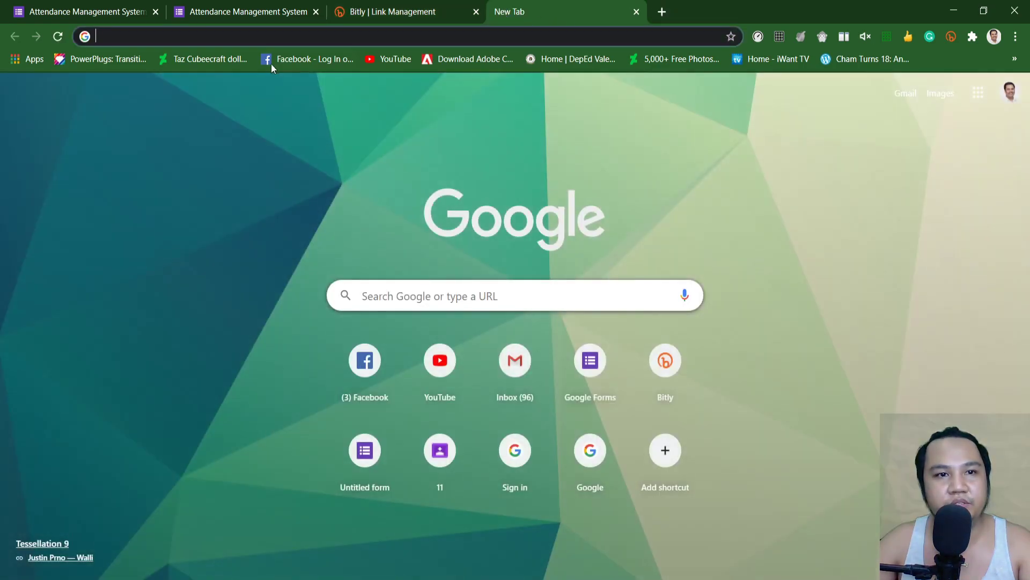
pyautogui.click(294, 58)
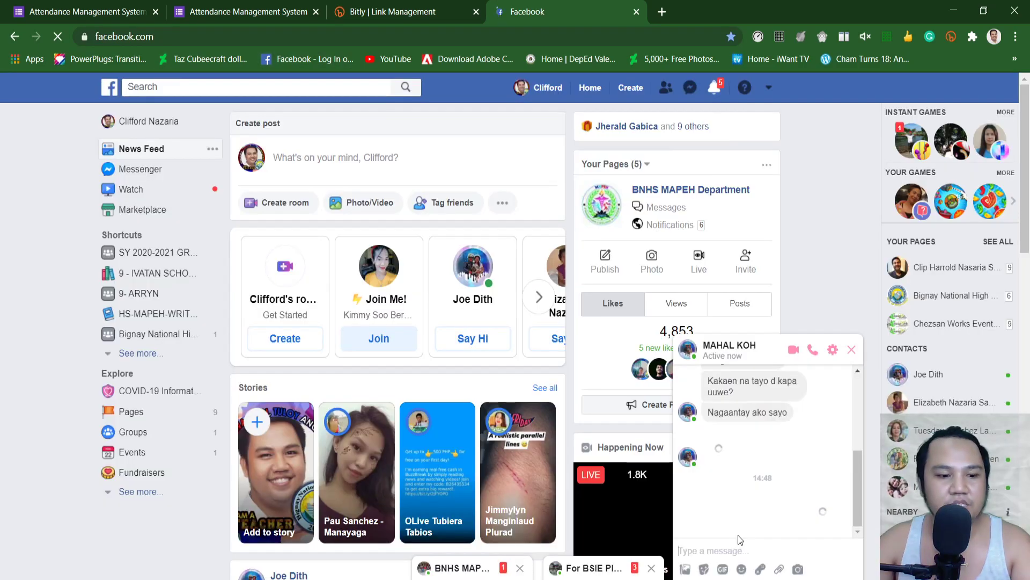
pyautogui.hotkey('ctrl', 'v')
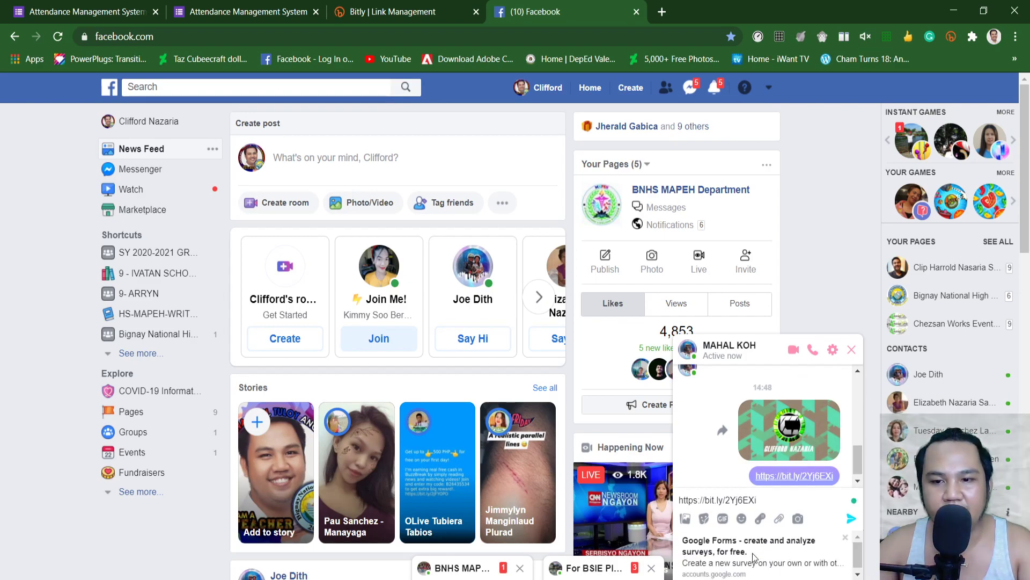
pyautogui.press('Return')
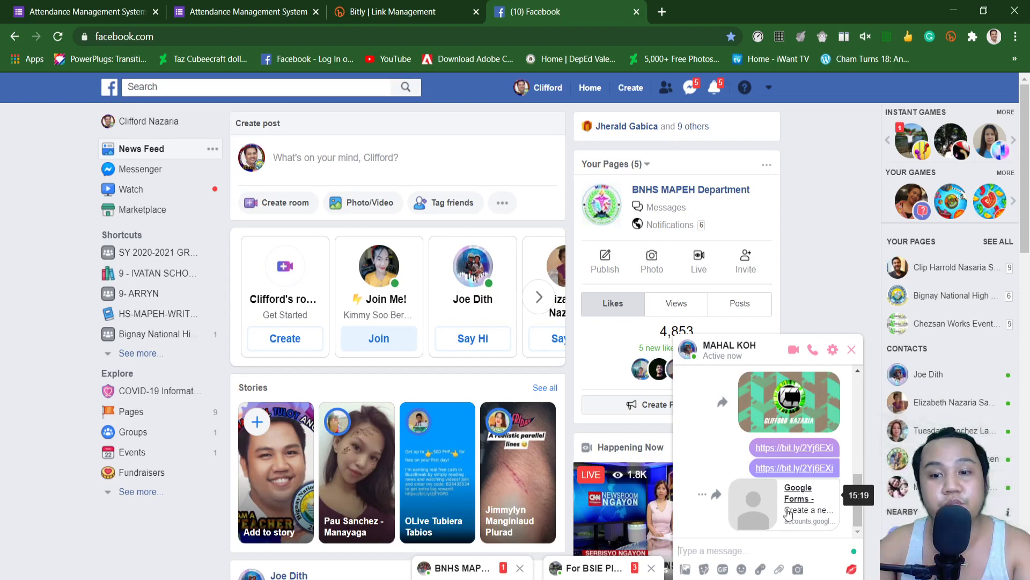
# Step: Open the shared bit.ly link from the chat to load the attendance form
pyautogui.click(219, 11)
pyautogui.scroll(-8, 280, 151)
pyautogui.scroll(8, 225, 396)
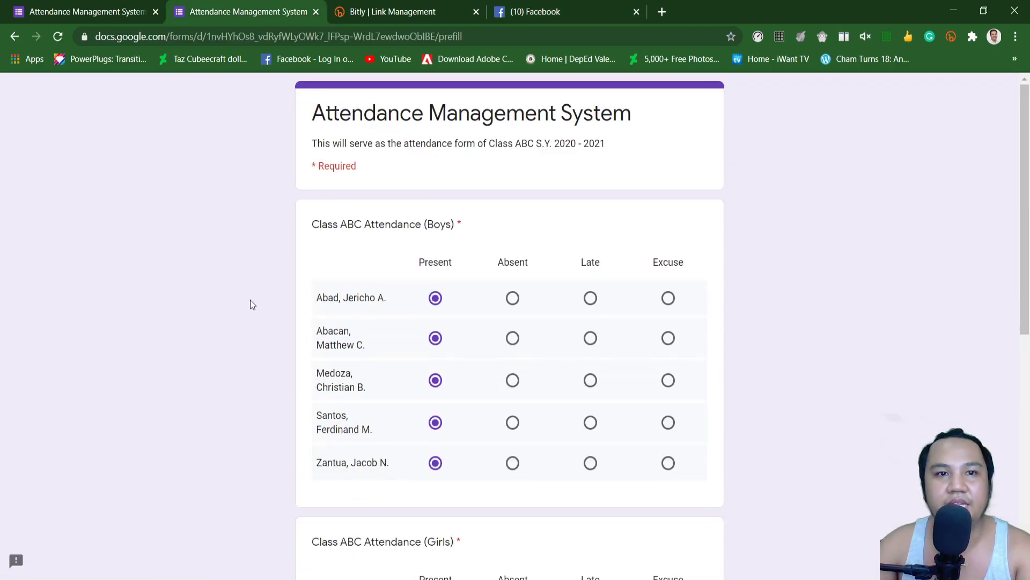
pyautogui.click(535, 11)
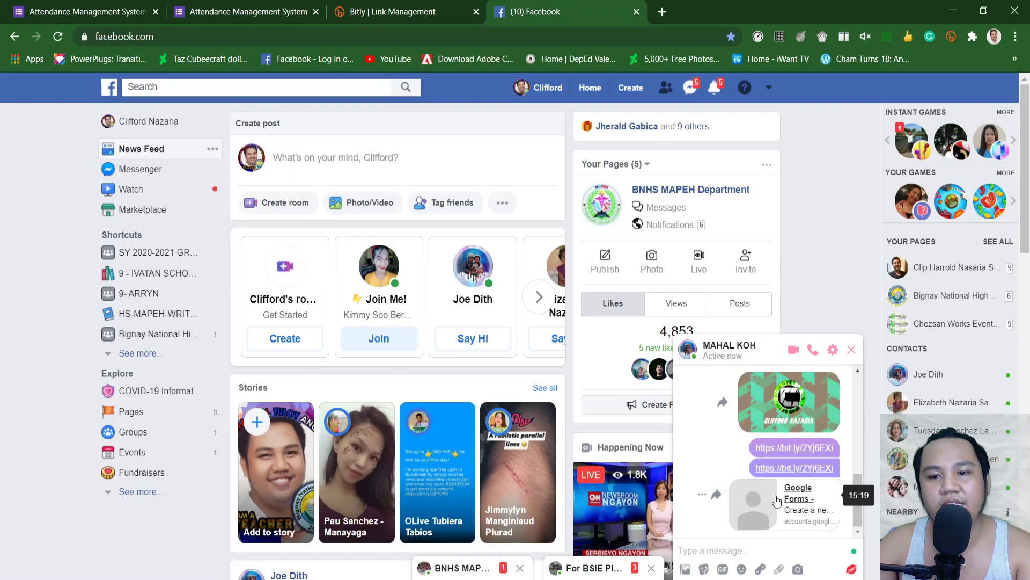
pyautogui.click(799, 493)
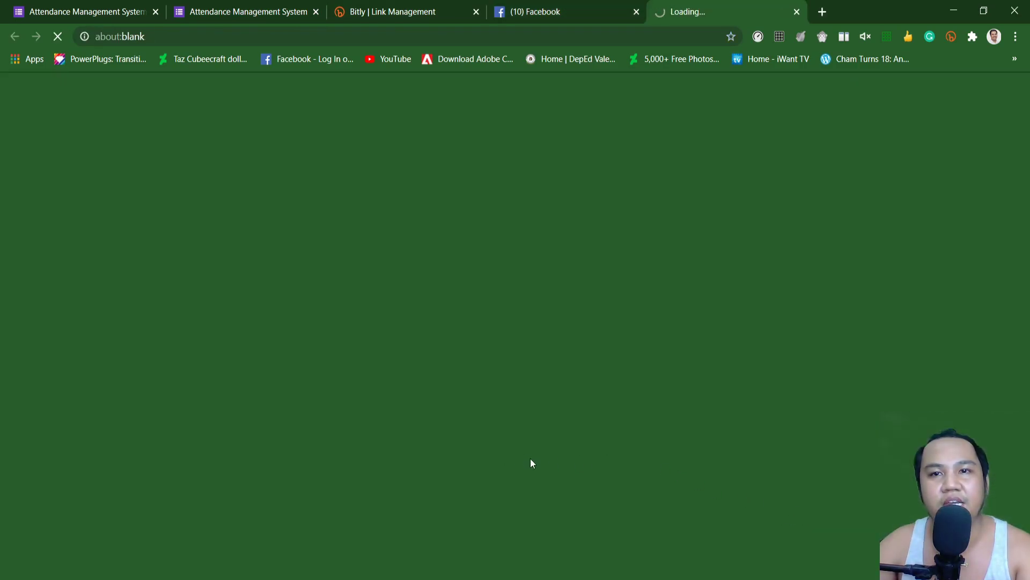
pyautogui.click(557, 15)
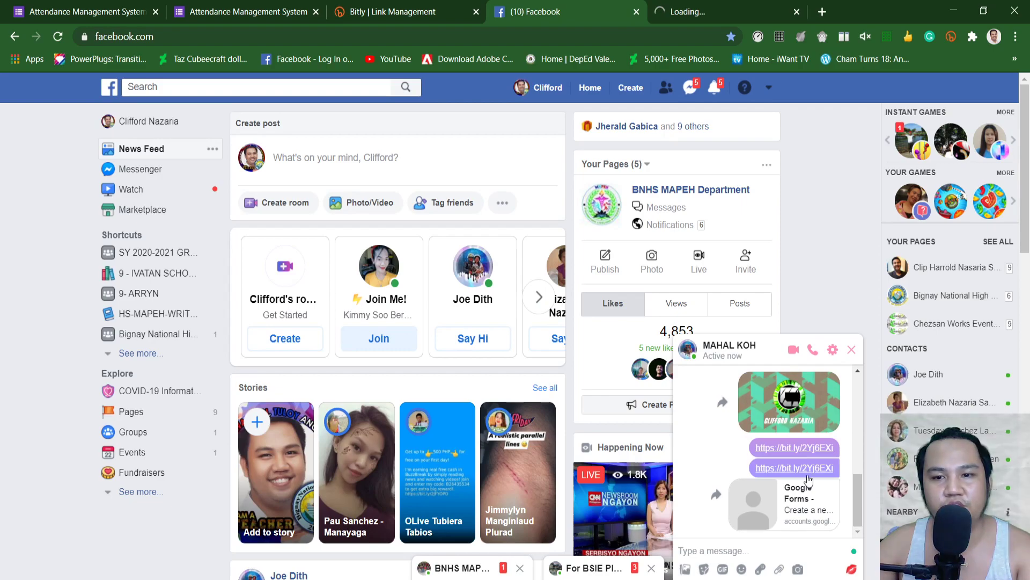
pyautogui.click(796, 448)
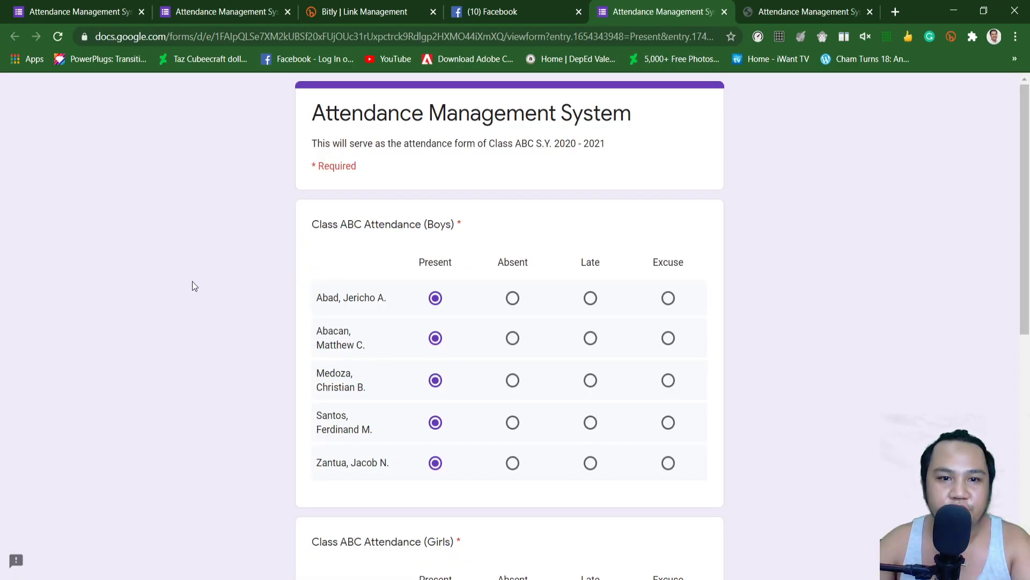
# Step: On the linked form, mark two students Late, one Excuse and one Absent
pyautogui.click(791, 12)
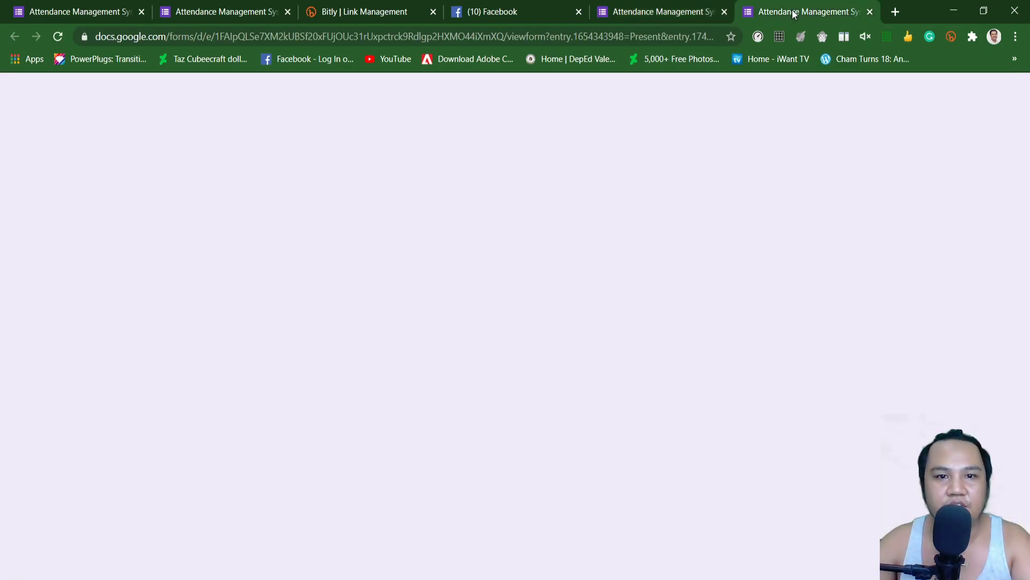
pyautogui.click(636, 13)
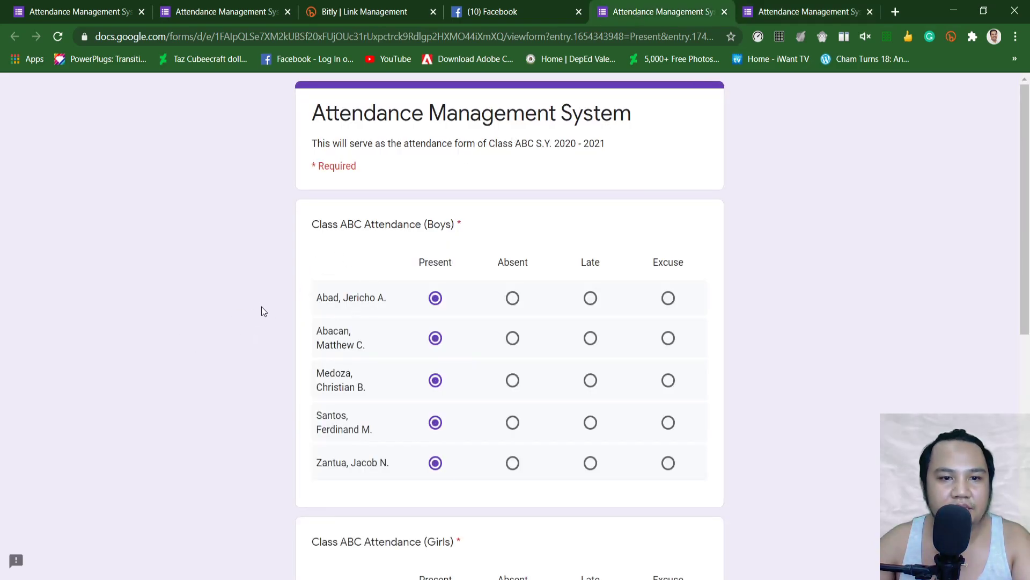
pyautogui.scroll(-1, 429, 279)
pyautogui.scroll(-1, 403, 236)
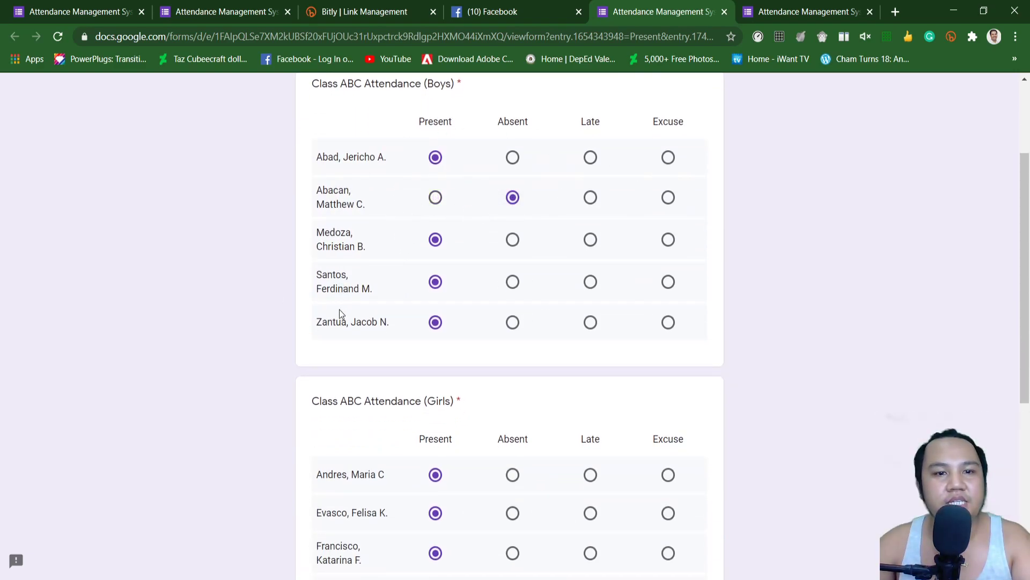
pyautogui.click(591, 282)
pyautogui.scroll(-4, 403, 290)
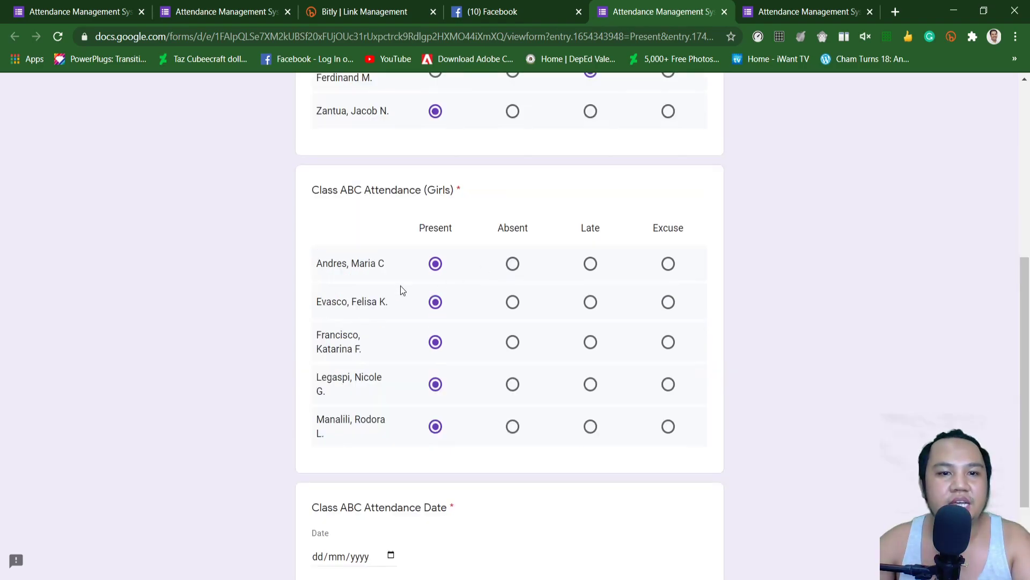
pyautogui.click(668, 266)
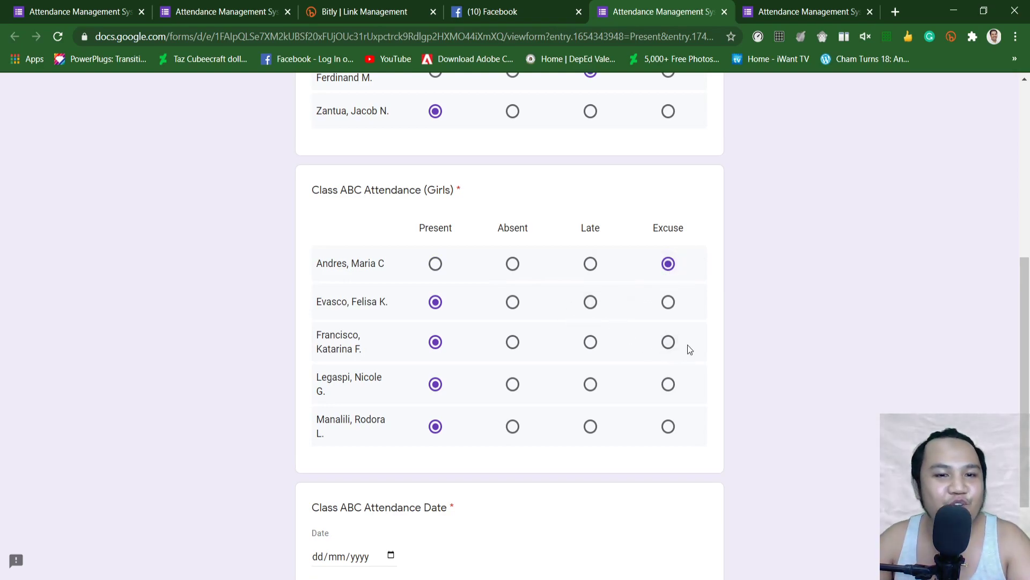
pyautogui.click(514, 345)
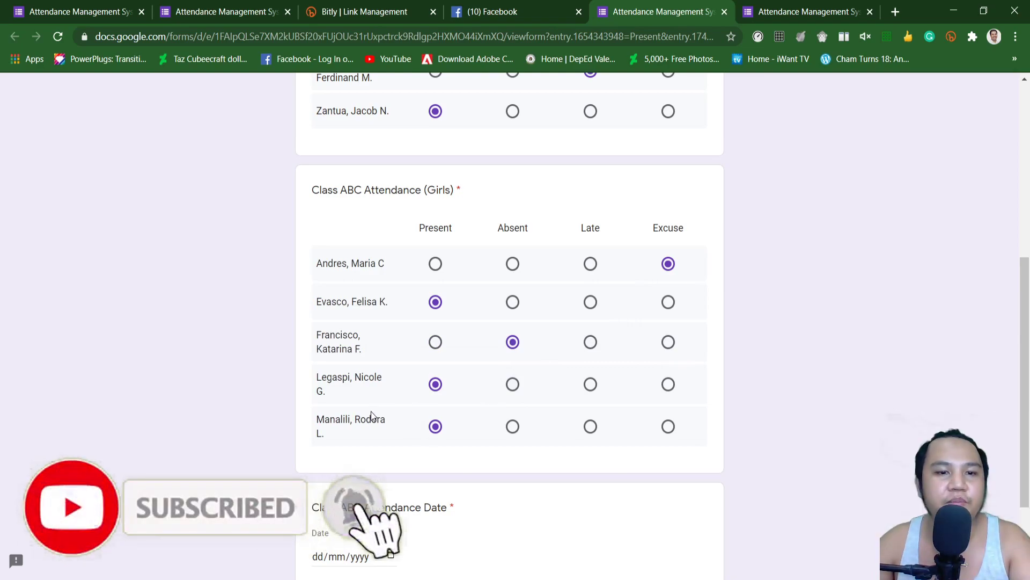
pyautogui.click(590, 392)
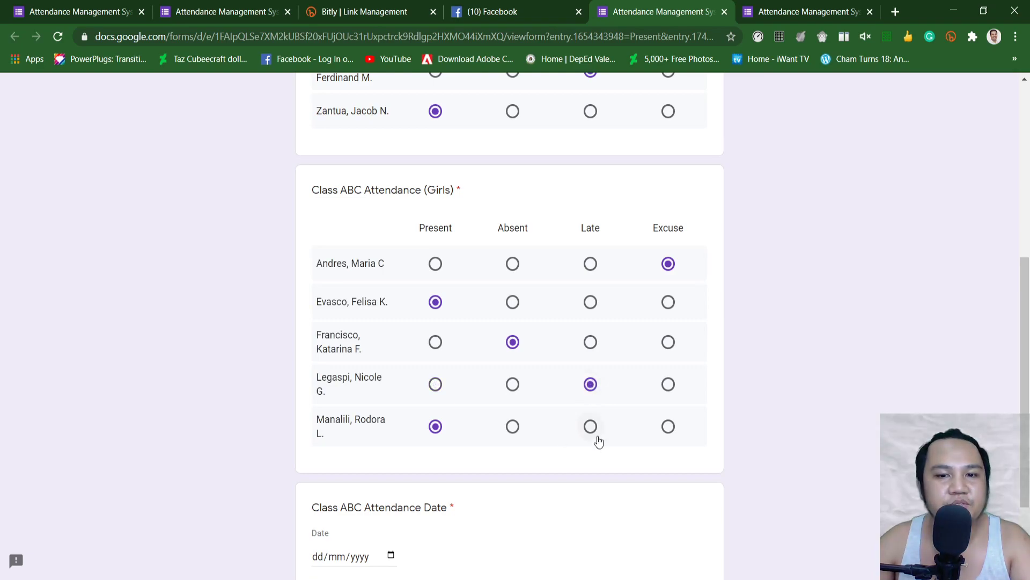
pyautogui.scroll(-2, 366, 434)
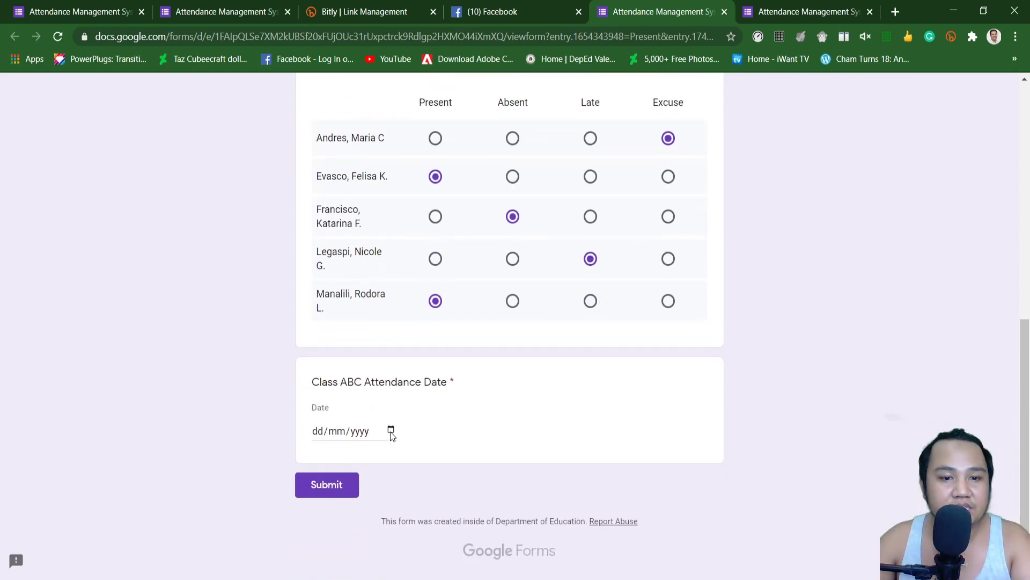
# Step: Enter the attendance date 21/08/2020 and submit the test response
pyautogui.click(385, 435)
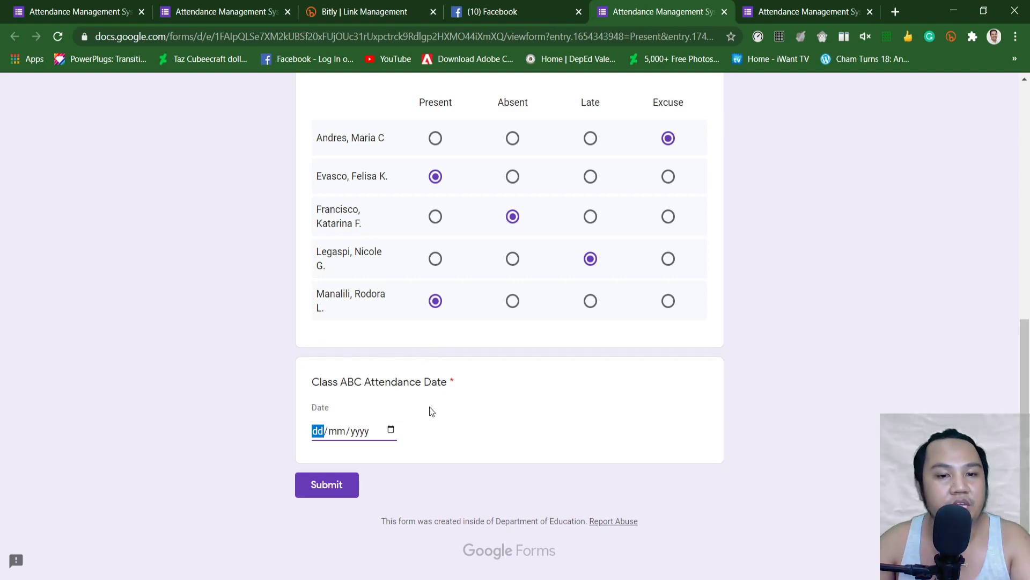
pyautogui.hotkey('ctrl', 'v')
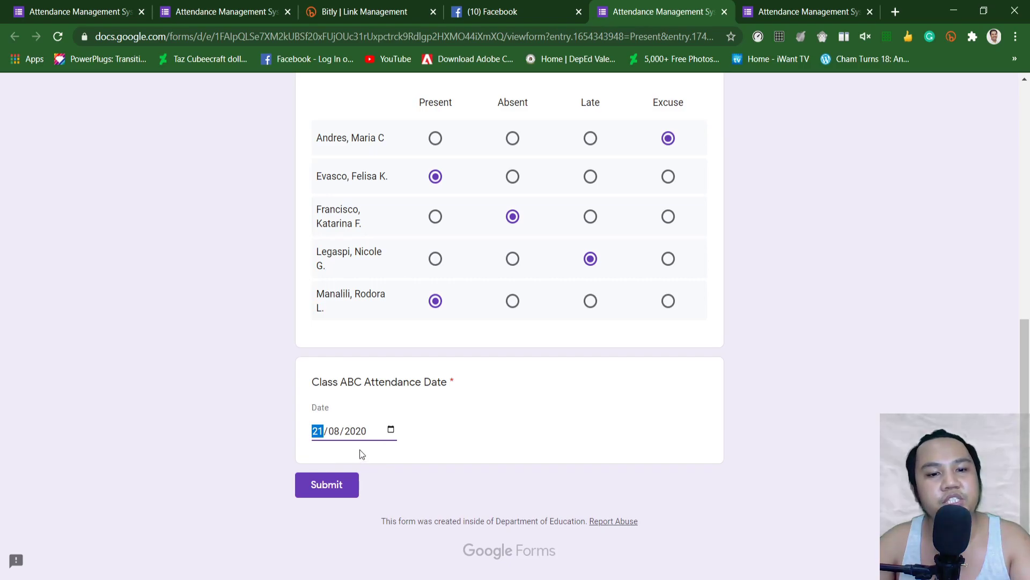
pyautogui.click(339, 487)
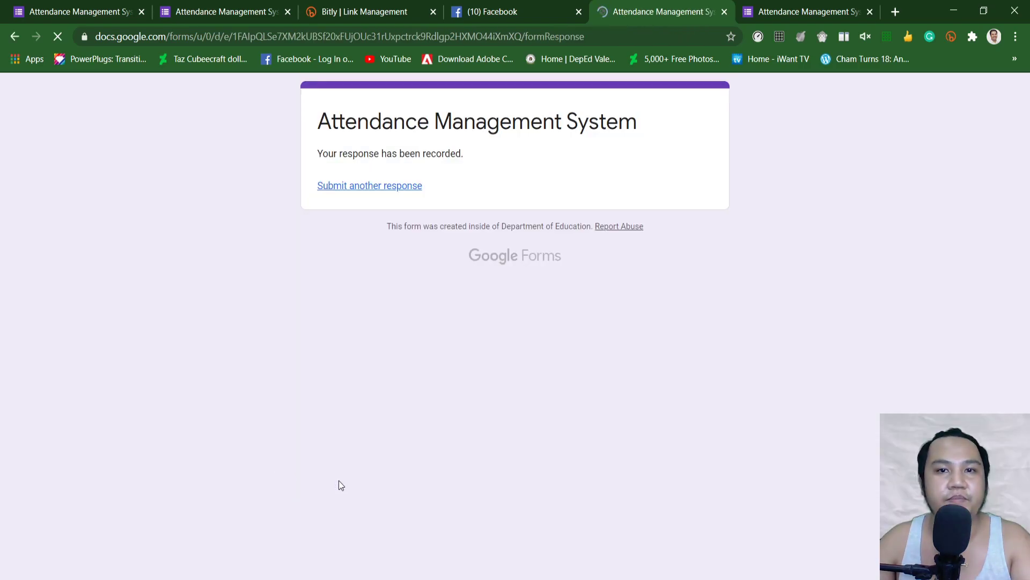
# Step: Review the form's single response in the Responses Summary view
pyautogui.click(72, 11)
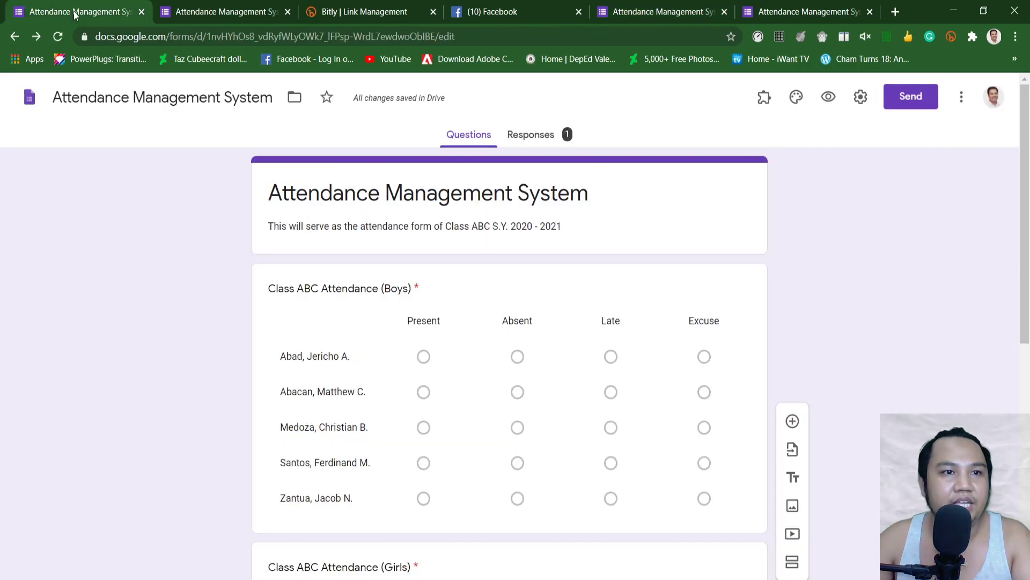
pyautogui.click(538, 140)
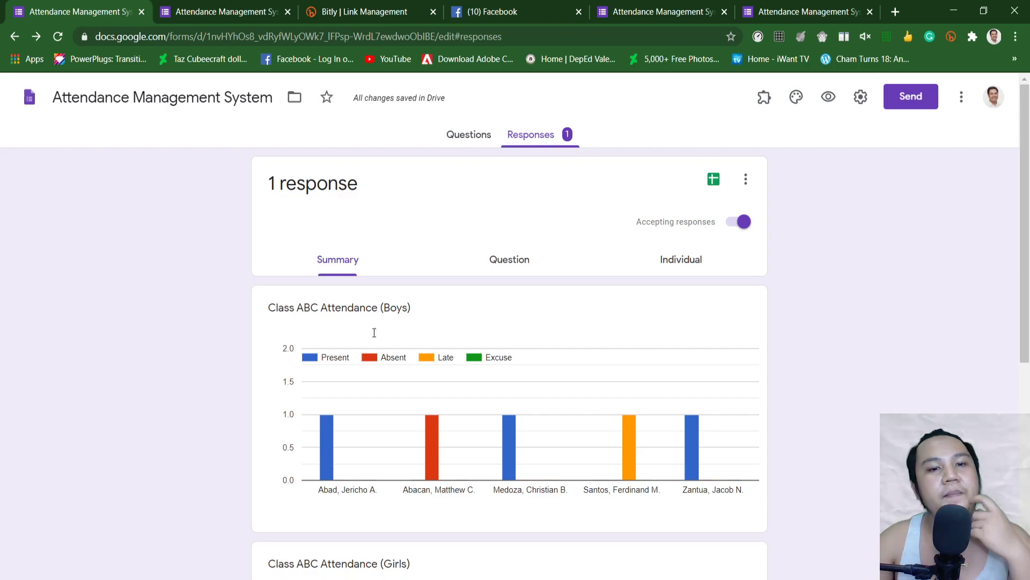
pyautogui.scroll(-5, 327, 360)
pyautogui.scroll(-1, 645, 327)
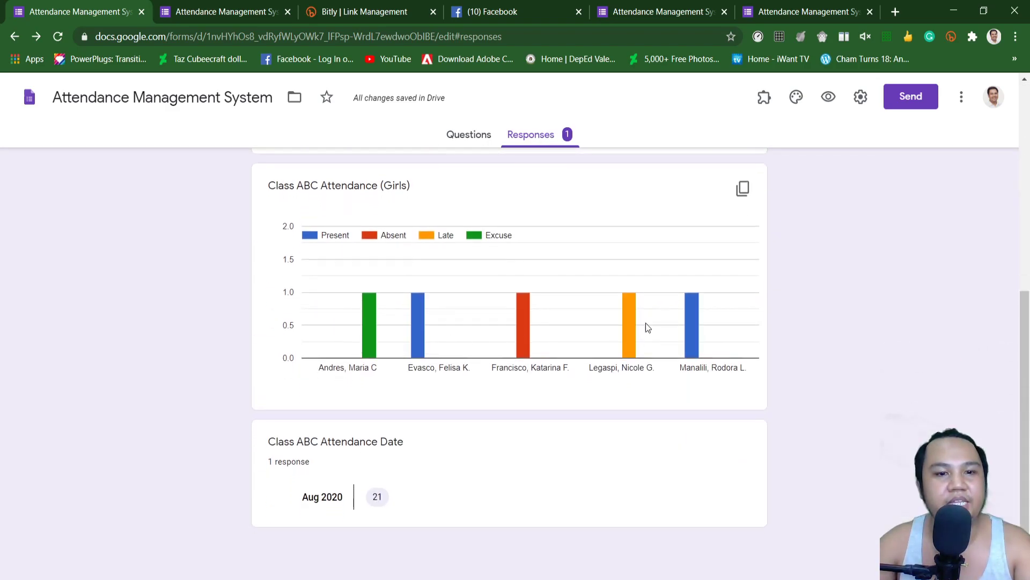
pyautogui.scroll(7, 572, 324)
# Step: Check the response question by question, then bring up the new-spreadsheet destination prompt
pyautogui.click(529, 265)
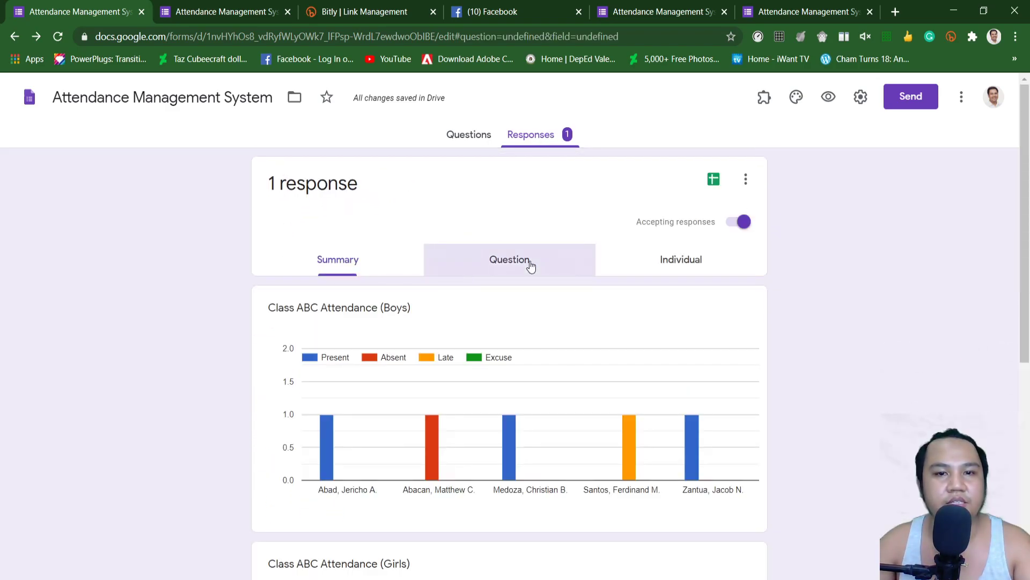
pyautogui.scroll(-5, 225, 348)
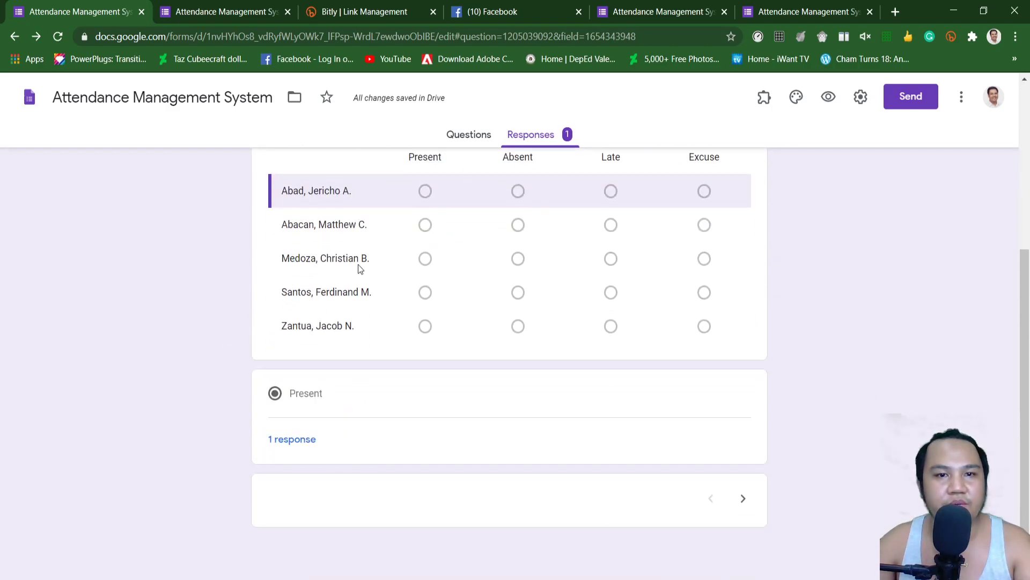
pyautogui.scroll(5, 340, 303)
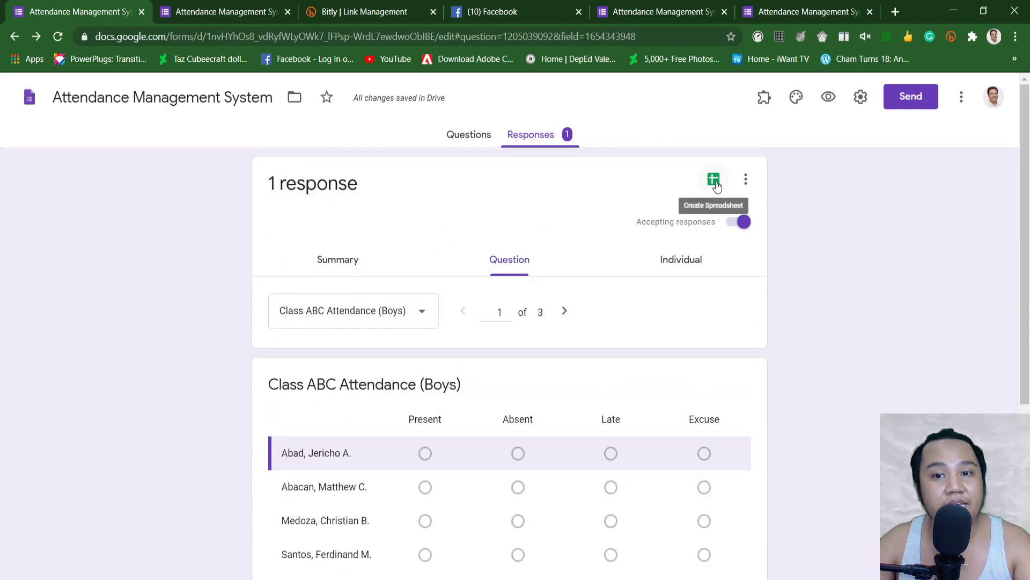
pyautogui.click(714, 180)
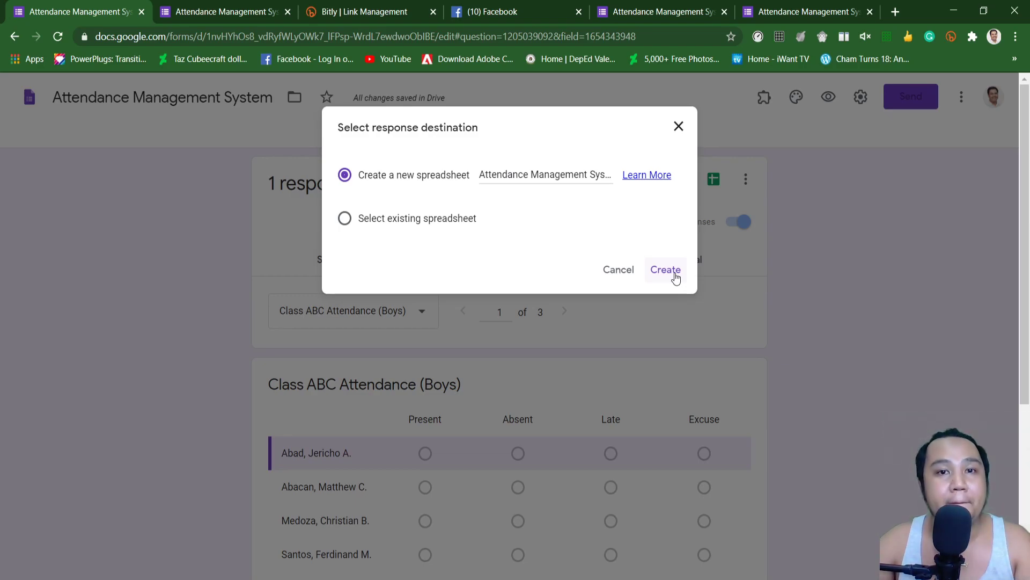
# Step: Create the 'Attendance Management System (Responses)' sheet and widen columns B and C to fit their headers
pyautogui.click(666, 270)
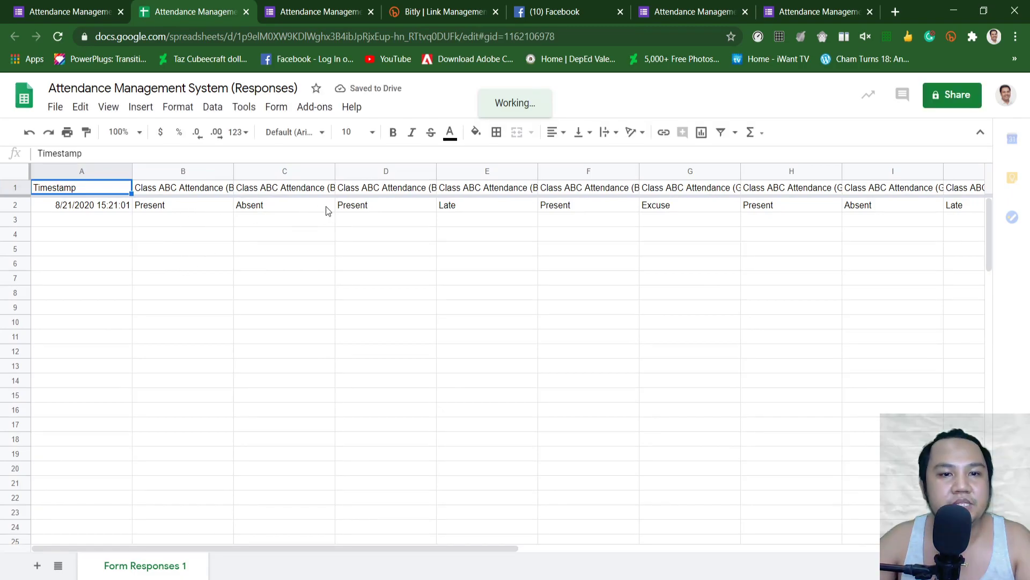
pyautogui.click(387, 187)
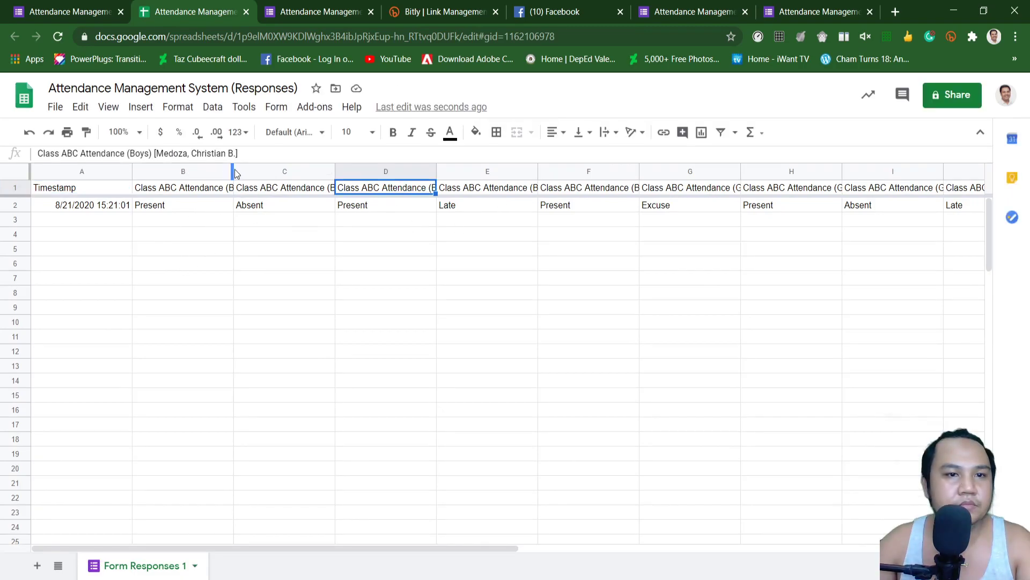
pyautogui.moveTo(233, 172); pyautogui.dragTo(357, 173)
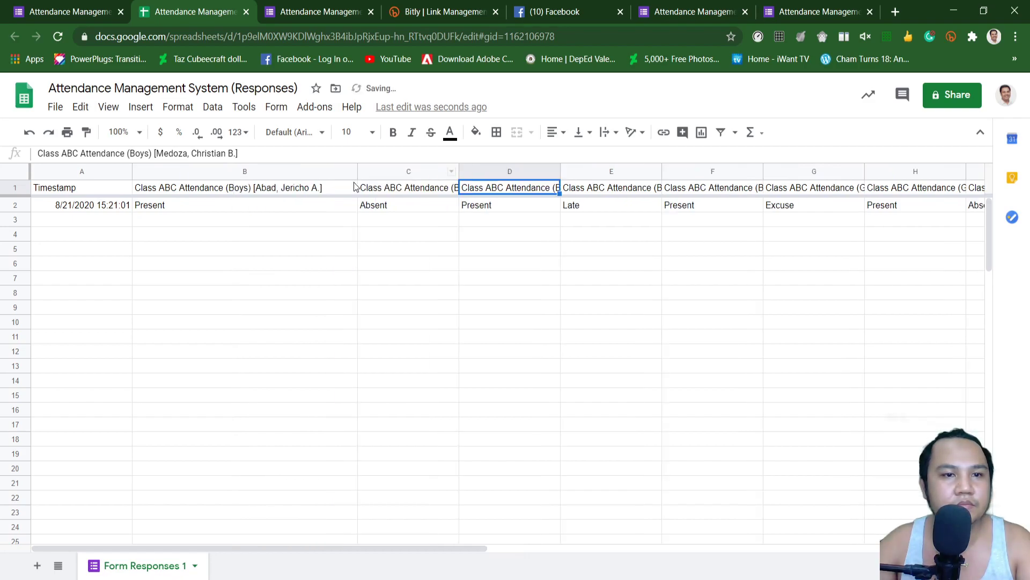
pyautogui.doubleClick(357, 172)
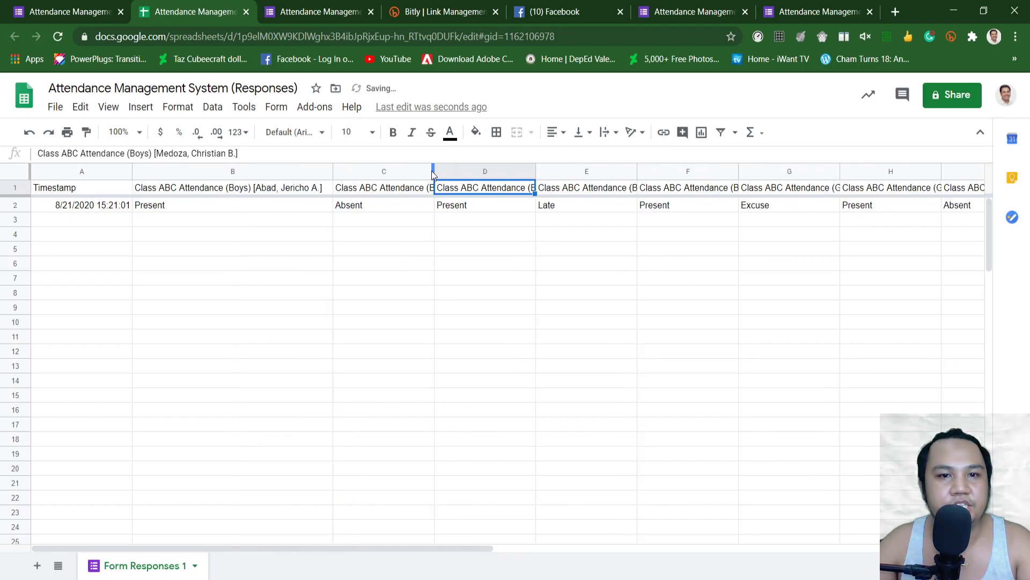
pyautogui.moveTo(433, 168); pyautogui.dragTo(528, 172)
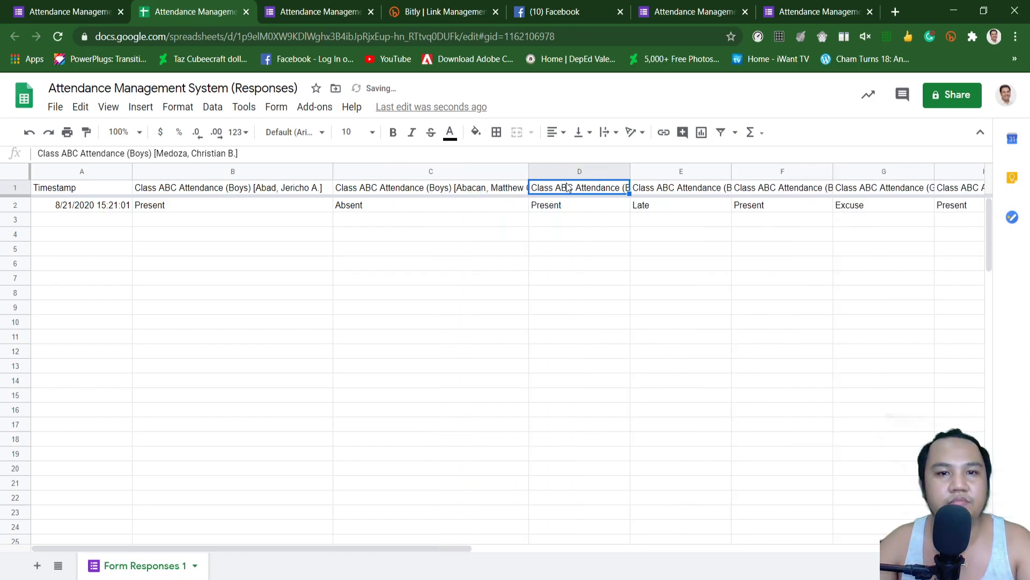